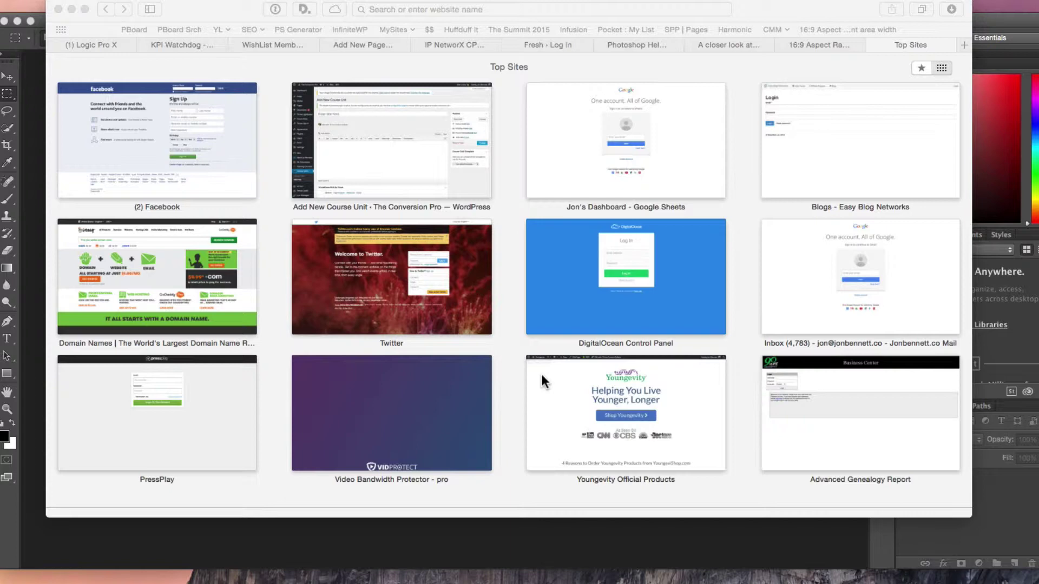
# Search Google Images for 'stunning background' with the Alfred gi shortcut
pyautogui.hotkey('alt', 'space')
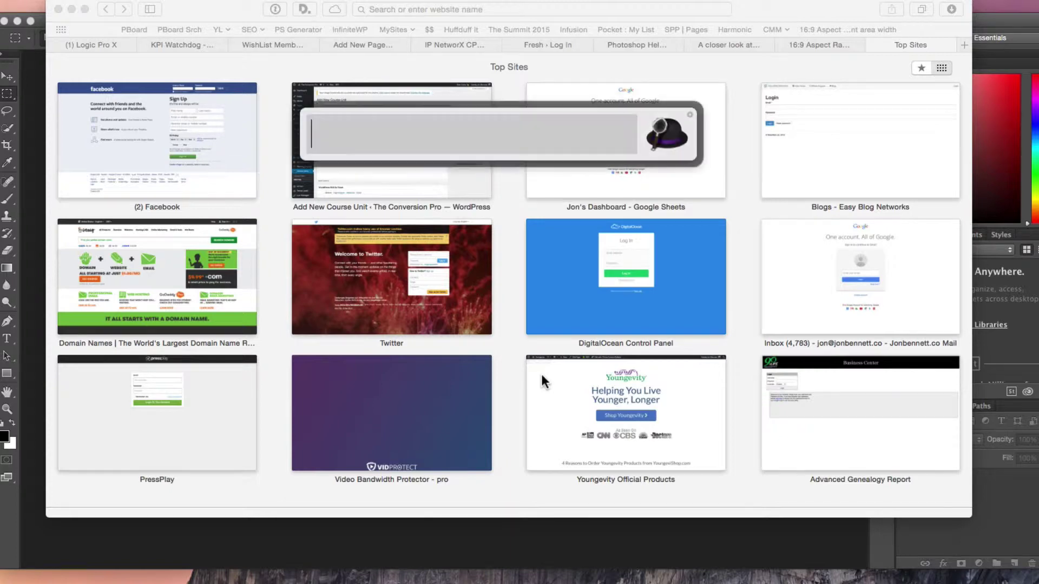
pyautogui.write('gi')
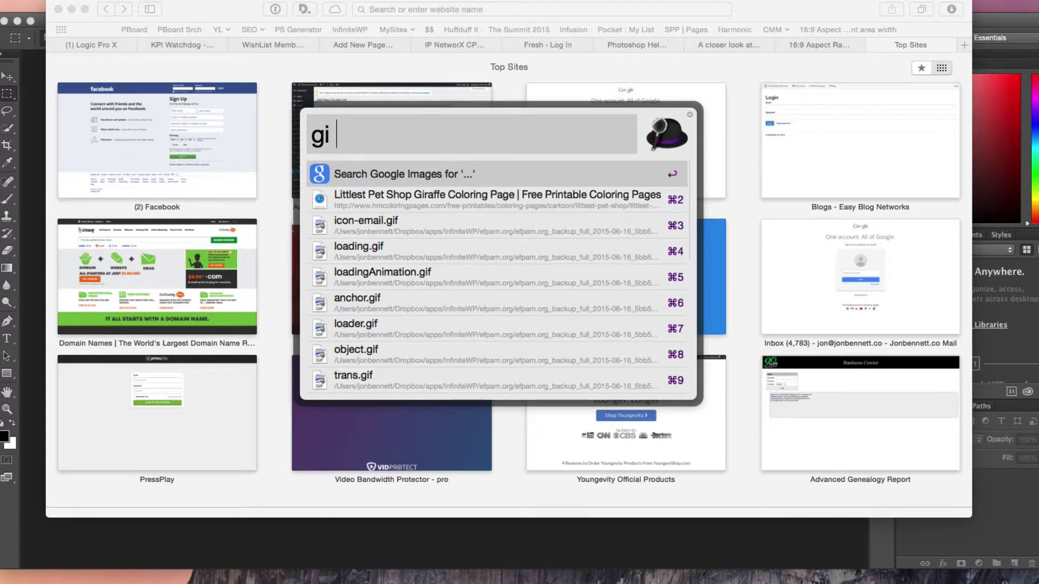
pyautogui.write(' stu')
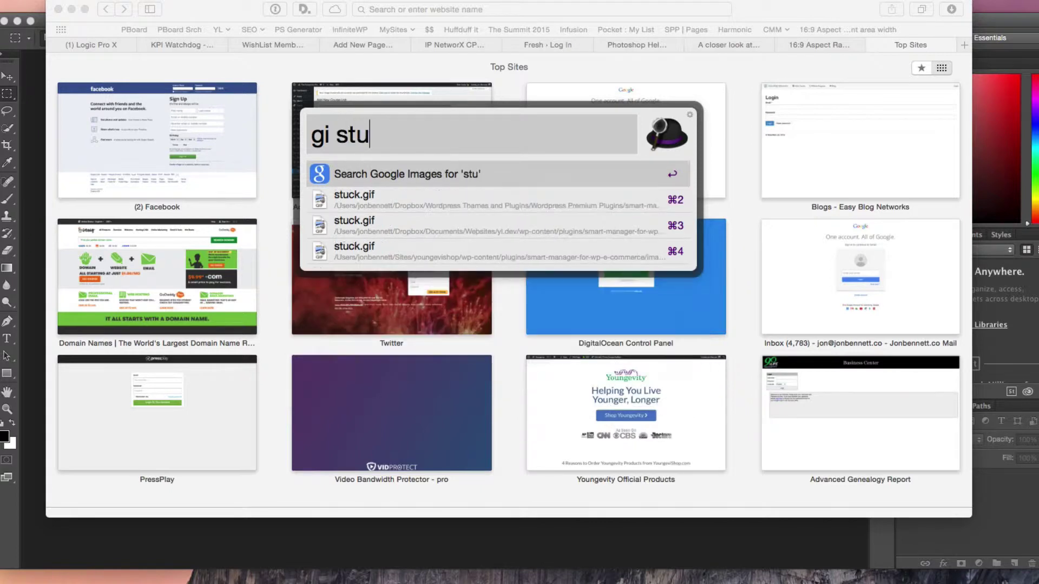
pyautogui.write('nning backgroud')
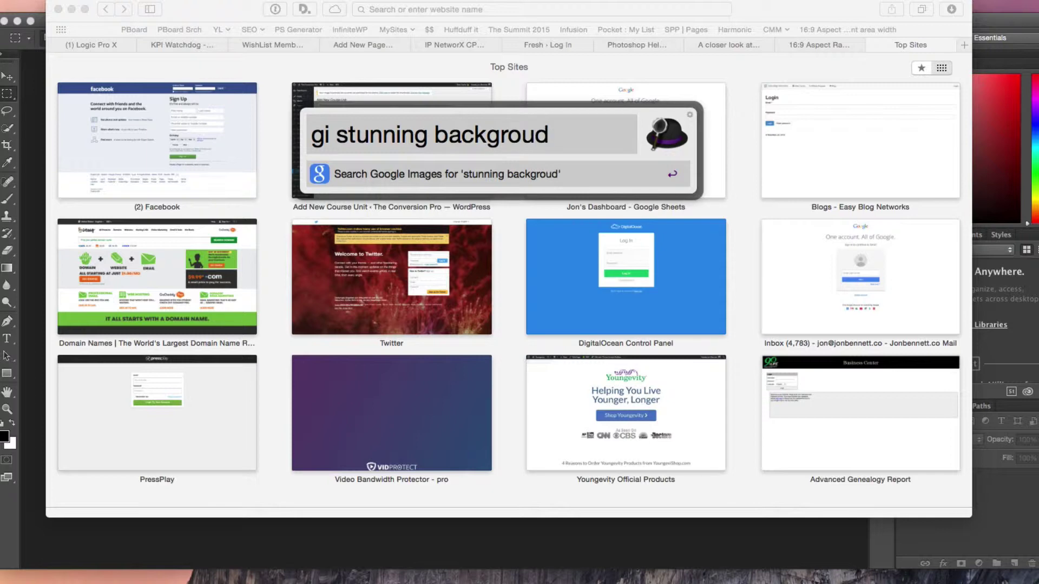
pyautogui.press('Return')
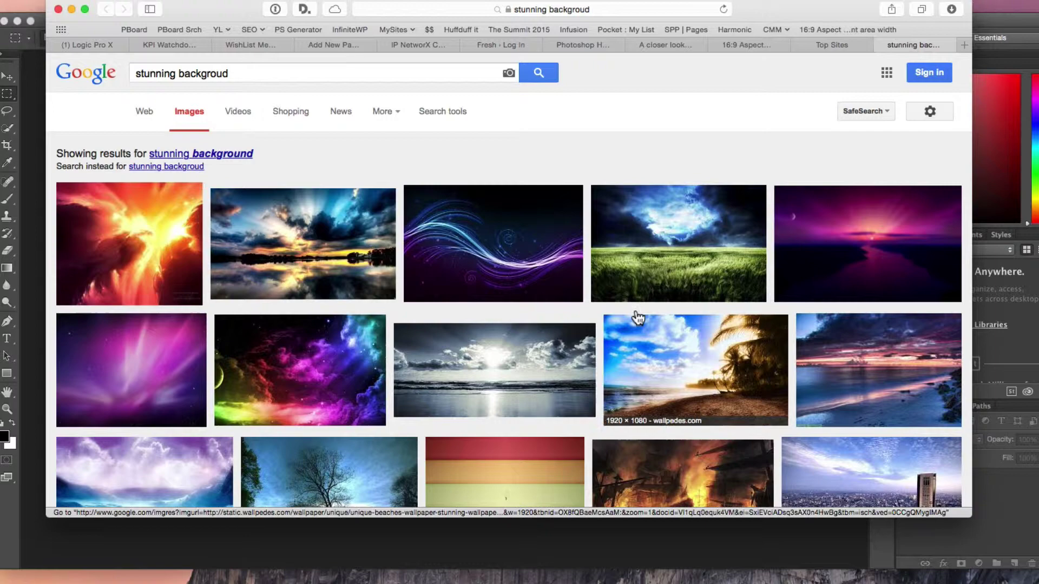
# Filter the image results to Large size and browse the candidates
pyautogui.click(435, 111)
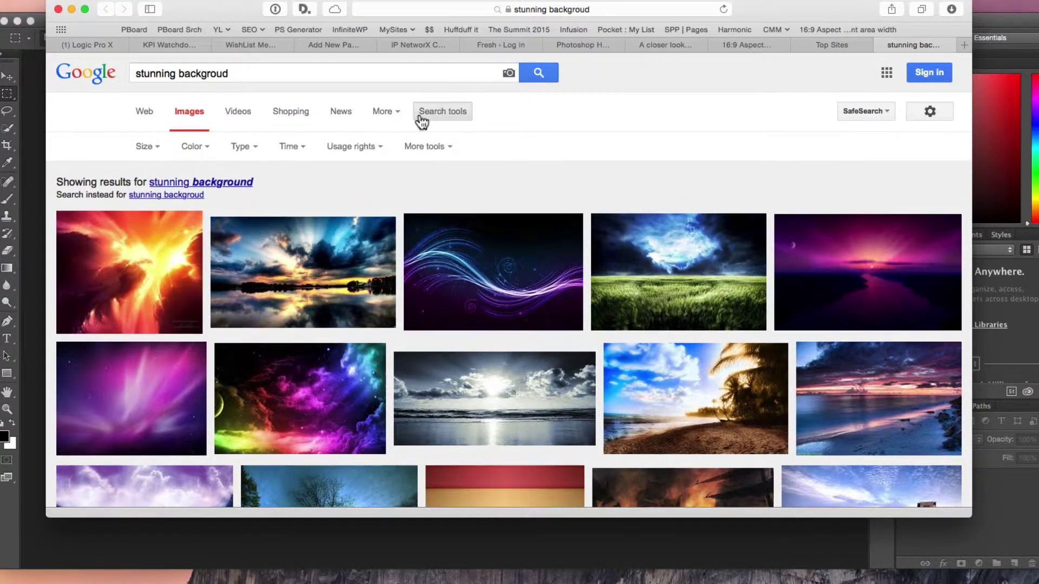
pyautogui.click(147, 151)
pyautogui.click(147, 186)
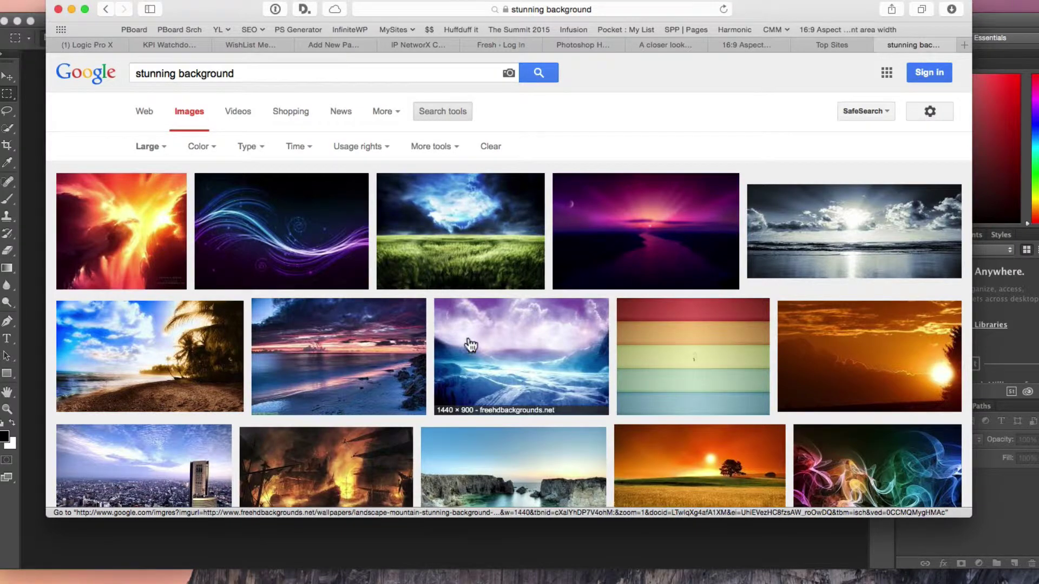
pyautogui.scroll(-8, 587, 378)
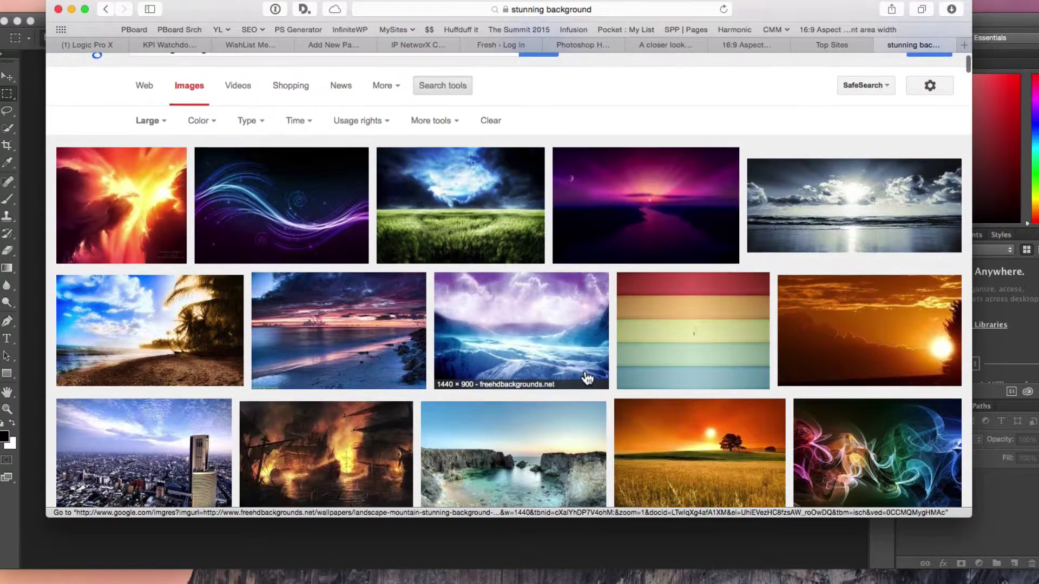
pyautogui.scroll(7, 584, 374)
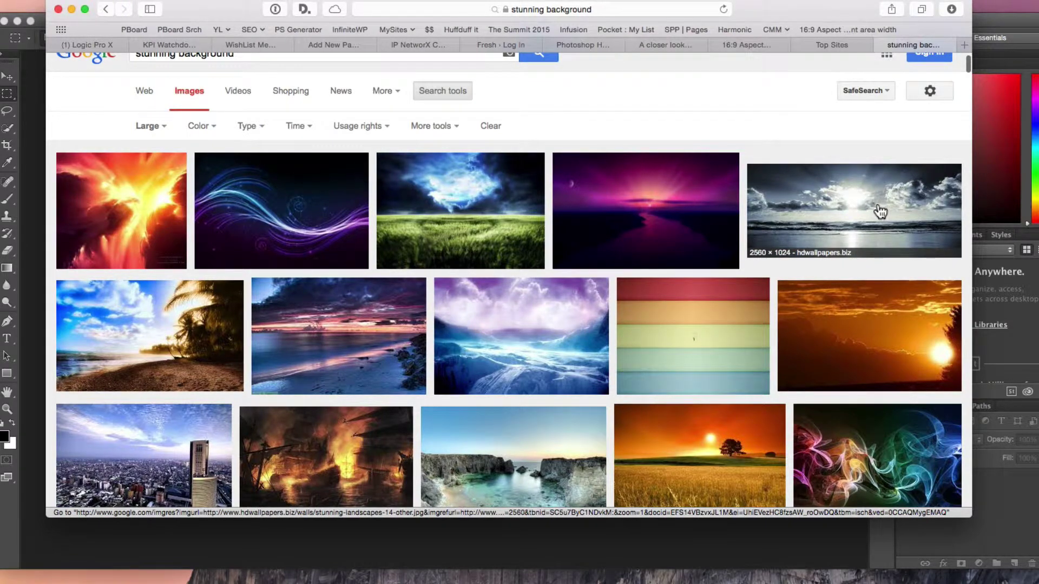
# Preview the stormy seascape and save it into Process Images as stunning-landscapes-14-other.jpg
pyautogui.click(826, 225)
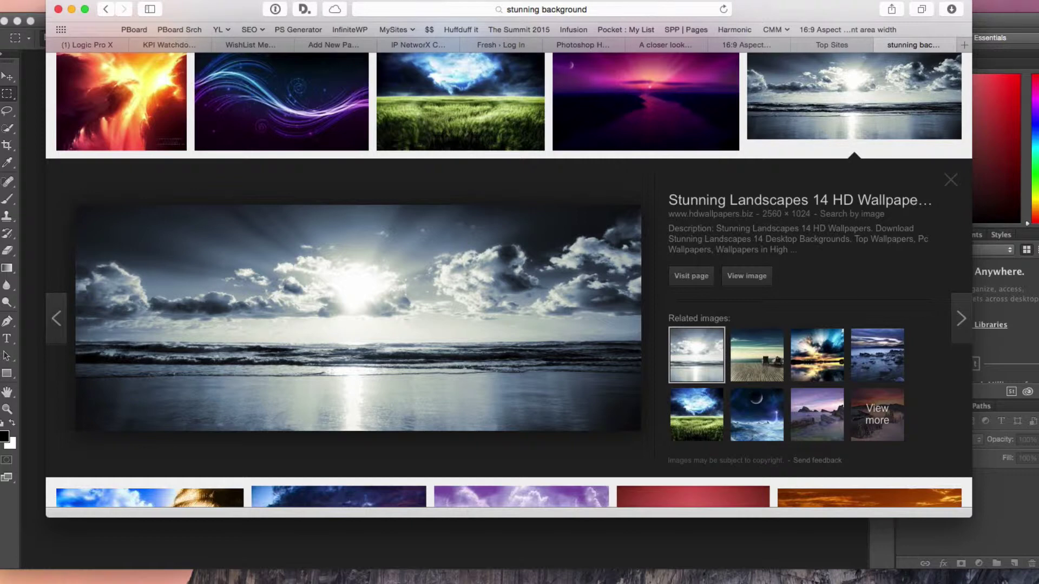
pyautogui.press('super+Tab')
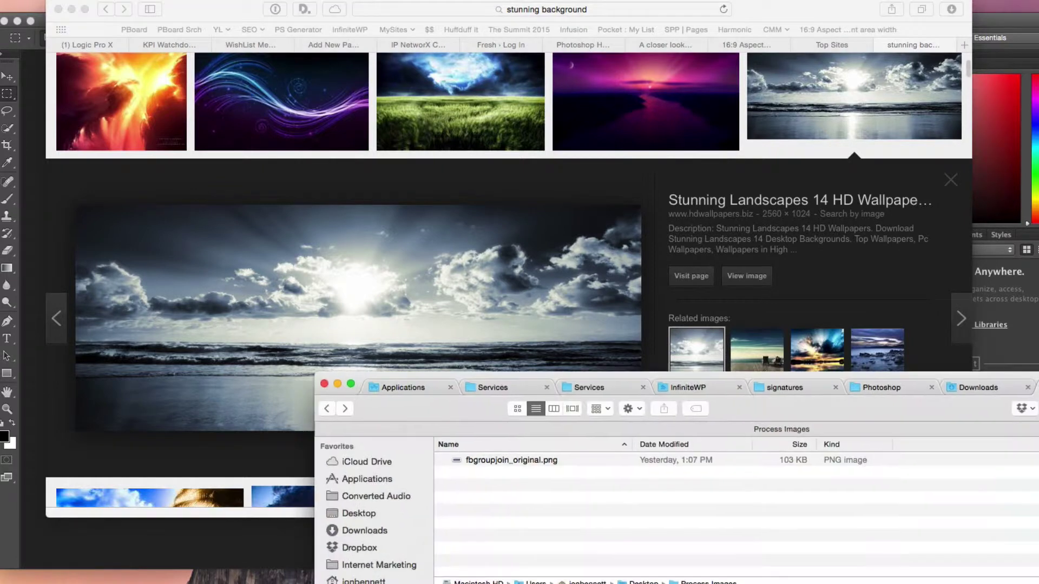
pyautogui.click(816, 379)
pyautogui.moveTo(816, 378); pyautogui.dragTo(645, 476)
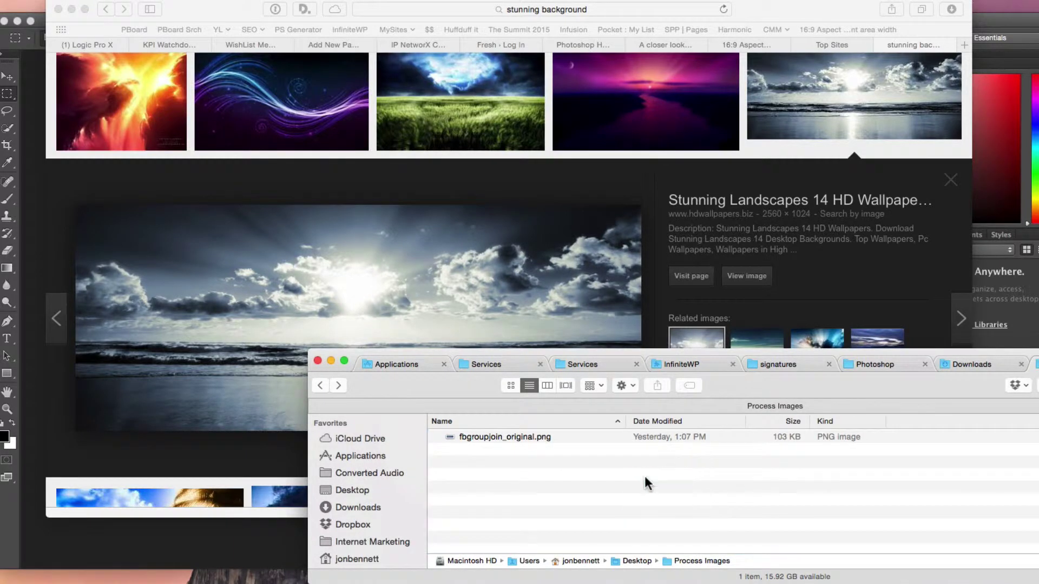
pyautogui.moveTo(783, 389); pyautogui.dragTo(784, 583)
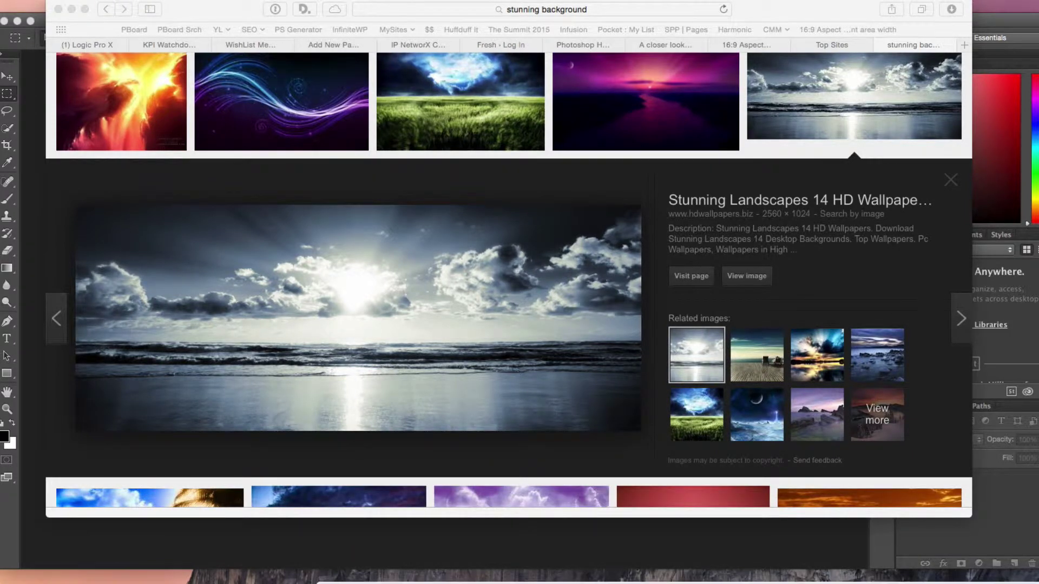
# Open the downloaded seascape JPG in Photoshop and play the Run Them ALL action on it
pyautogui.click(723, 537)
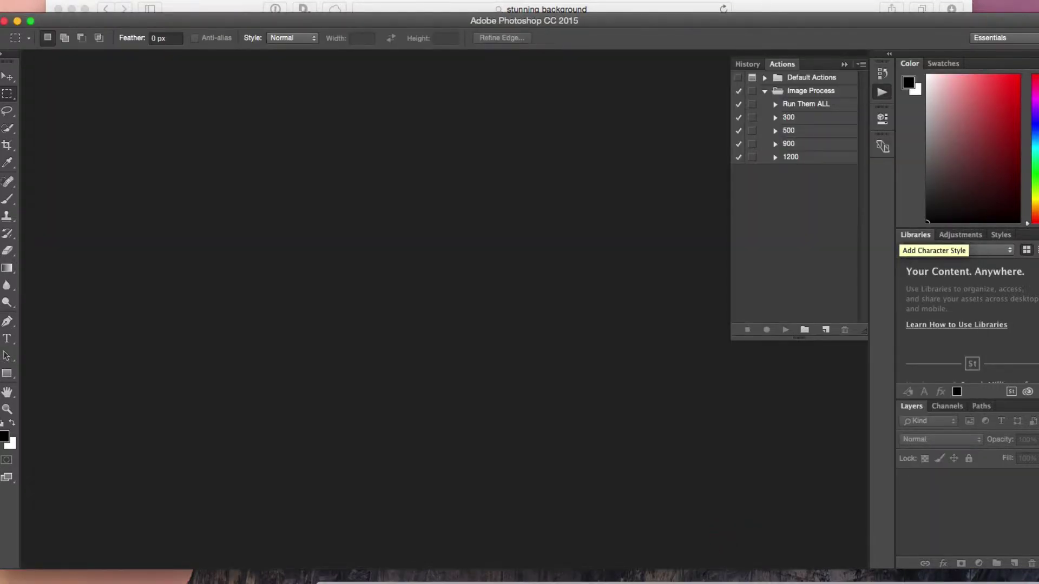
pyautogui.moveTo(470, 577); pyautogui.dragTo(469, 339)
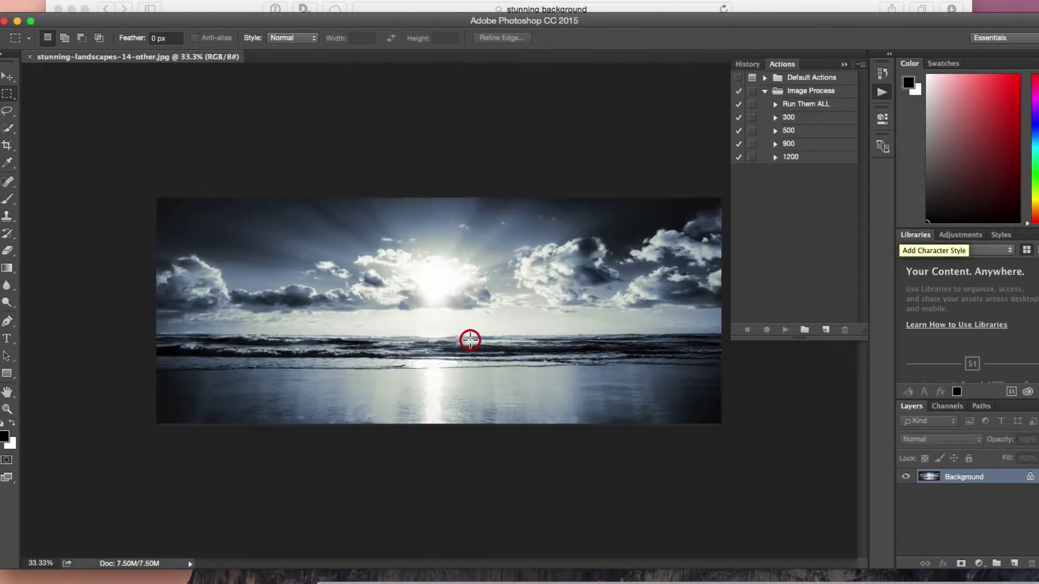
pyautogui.click(814, 105)
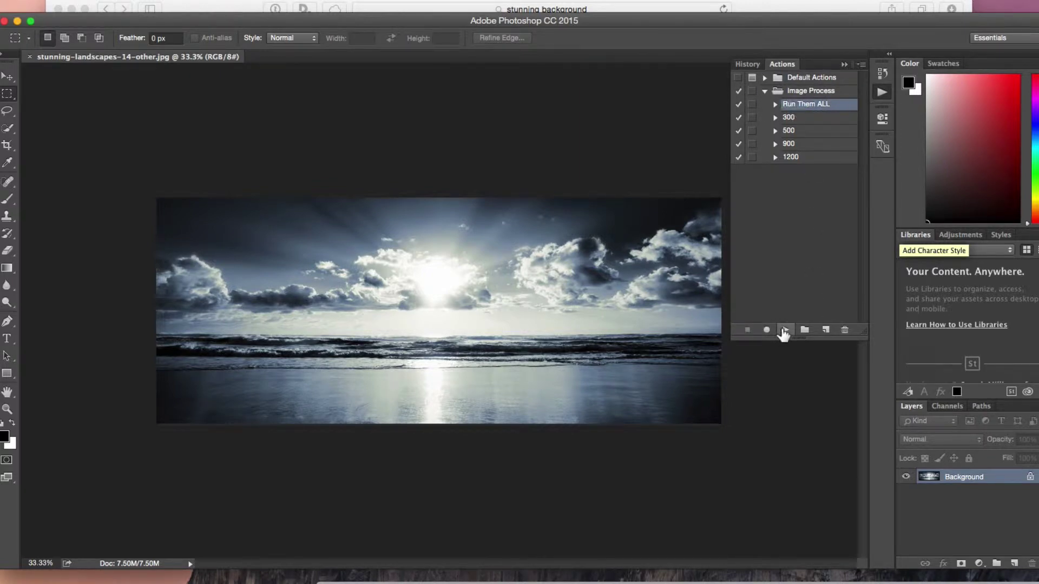
pyautogui.click(783, 331)
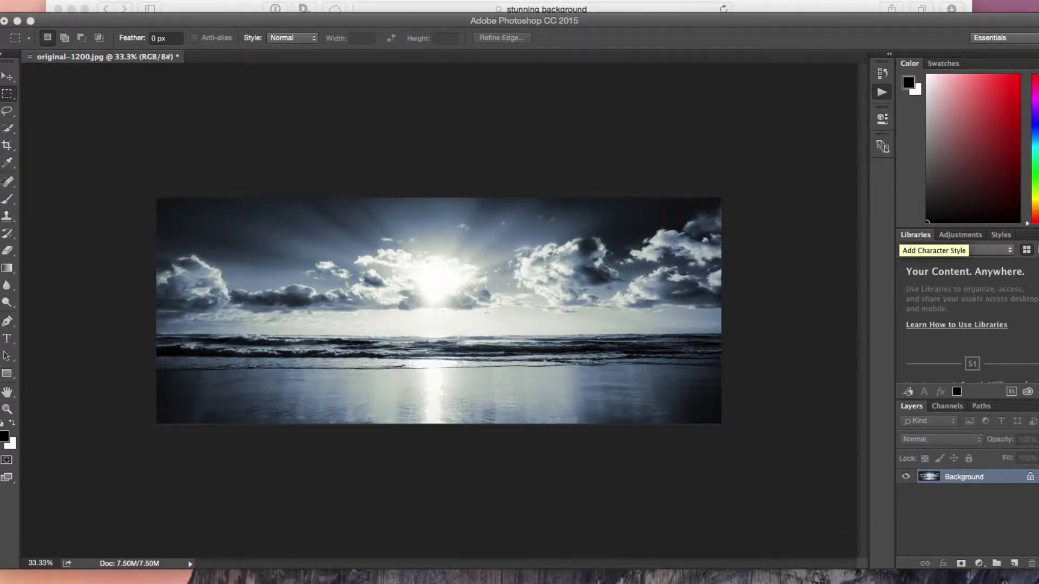
pyautogui.moveTo(958, 579); pyautogui.dragTo(899, 300)
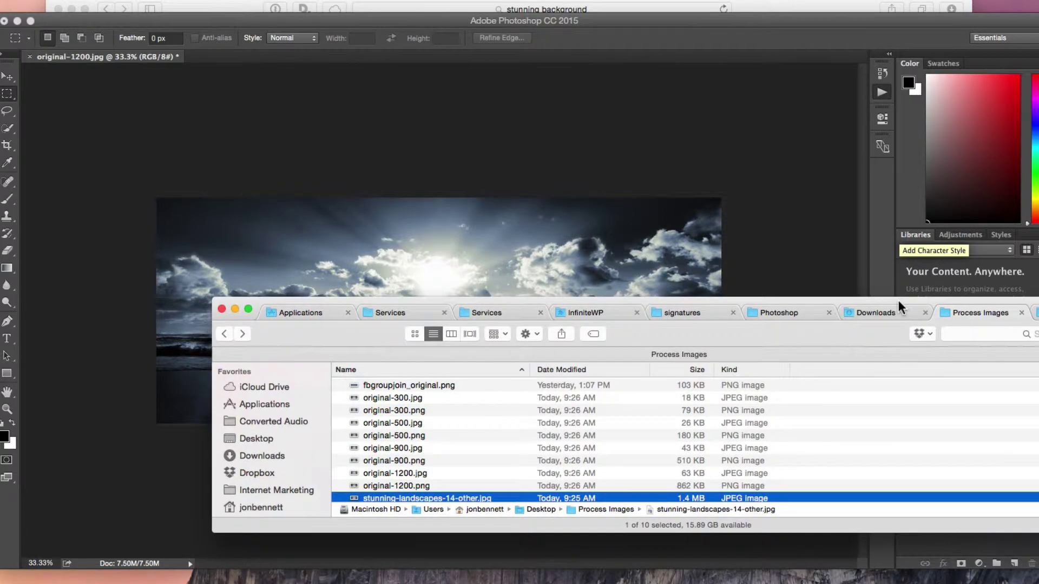
pyautogui.scroll(-1, 469, 454)
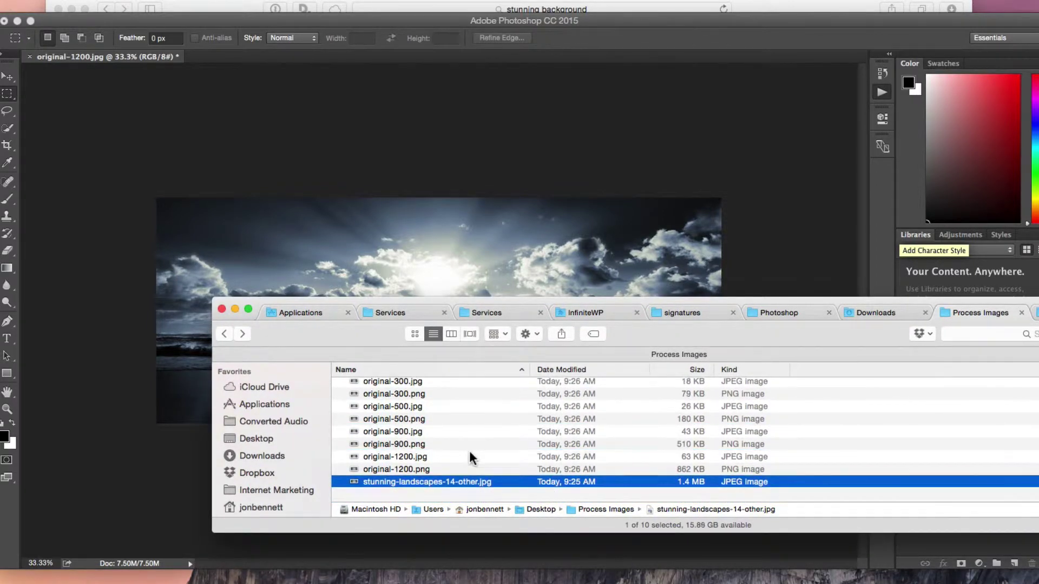
pyautogui.scroll(1, 469, 454)
pyautogui.click(426, 483)
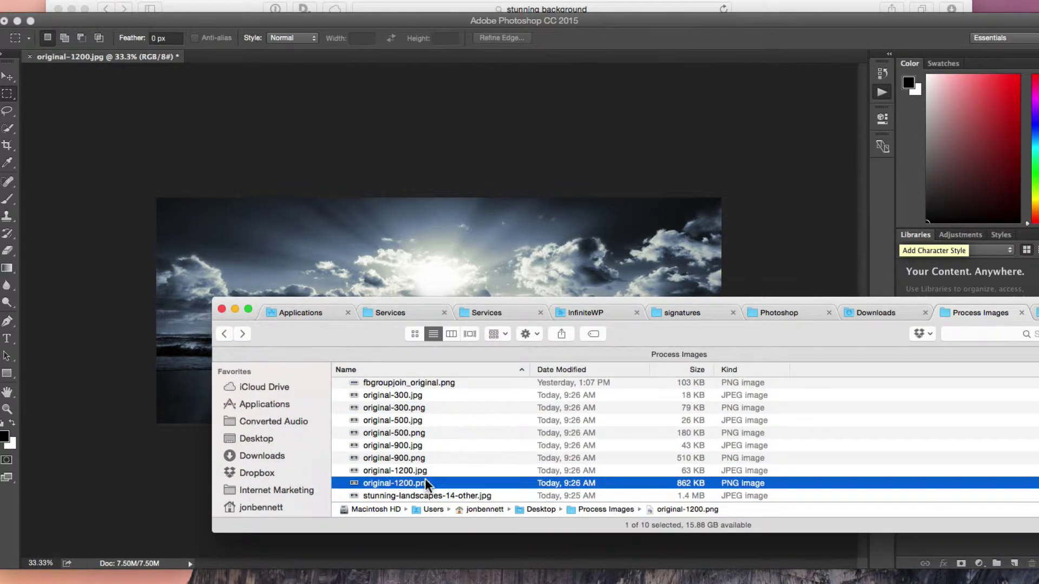
pyautogui.click(427, 396)
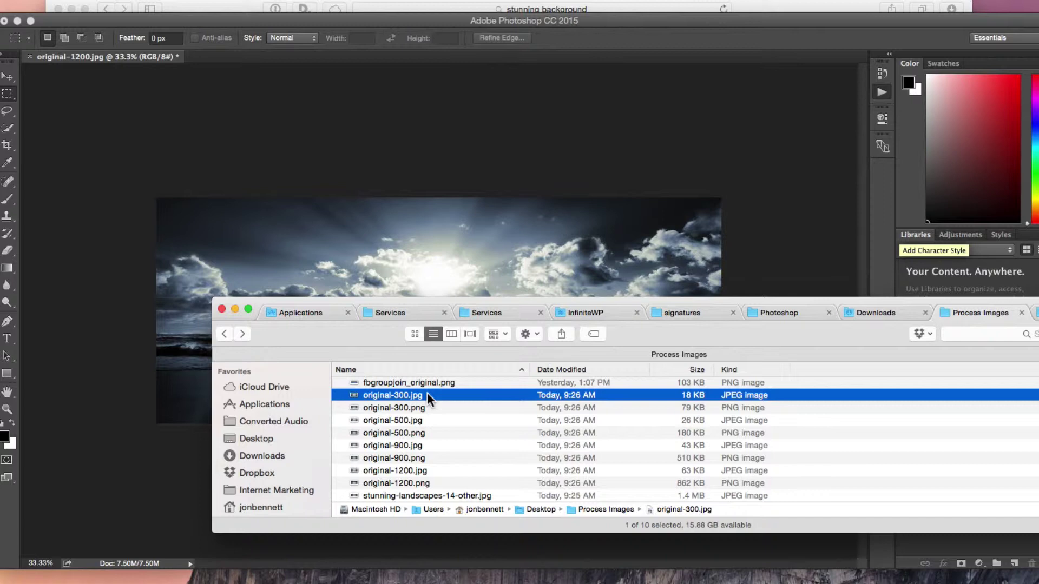
pyautogui.press('Down')
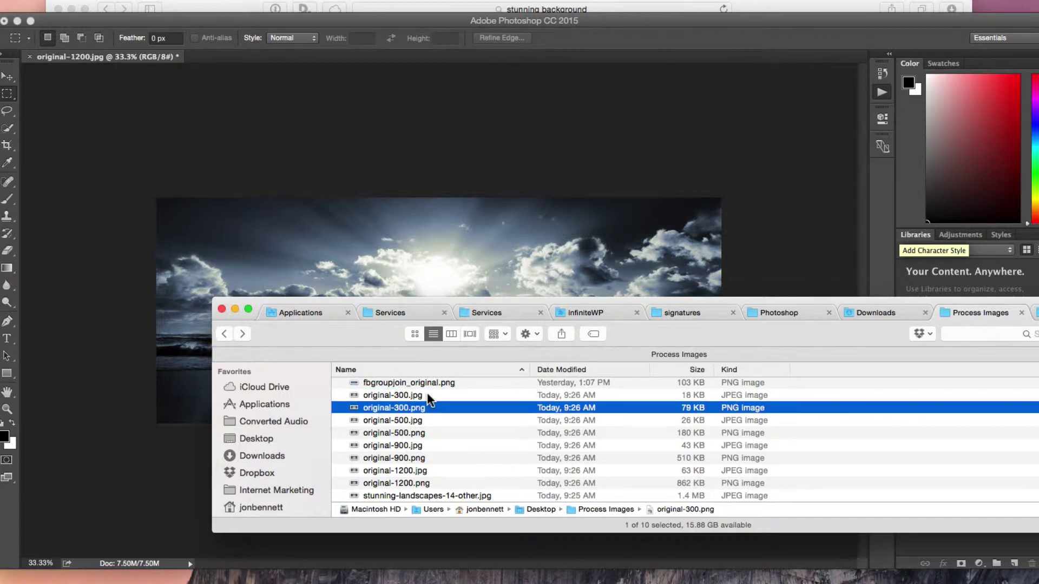
pyautogui.press('Up')
pyautogui.press('Down')
pyautogui.press('Down')
pyautogui.press('Down')
pyautogui.press('Down')
pyautogui.press('Down')
pyautogui.press('Down')
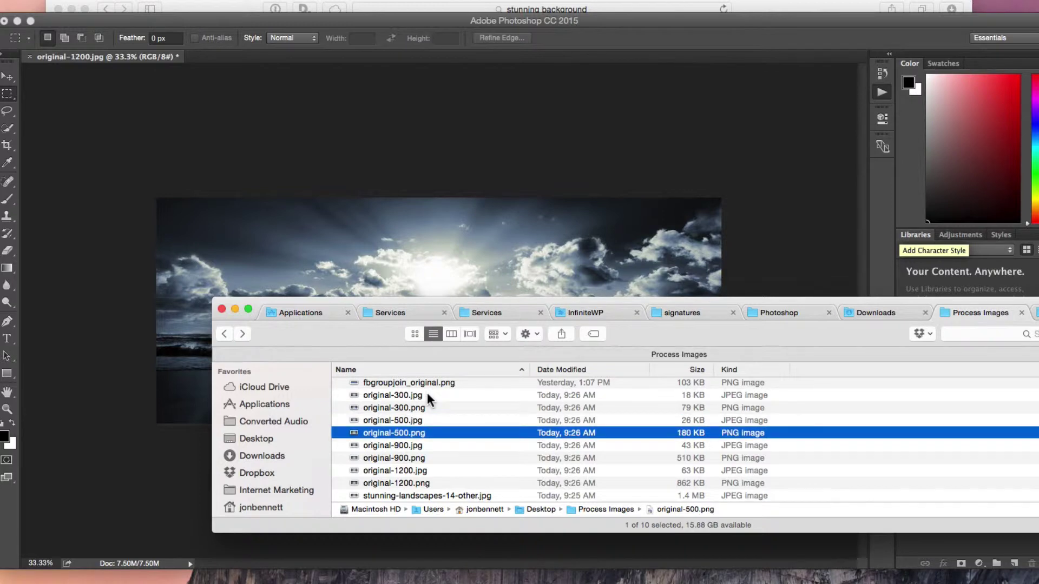
pyautogui.press('Down')
pyautogui.press('Up')
pyautogui.press('Up')
pyautogui.press('Up')
pyautogui.press('Up')
pyautogui.press('Up')
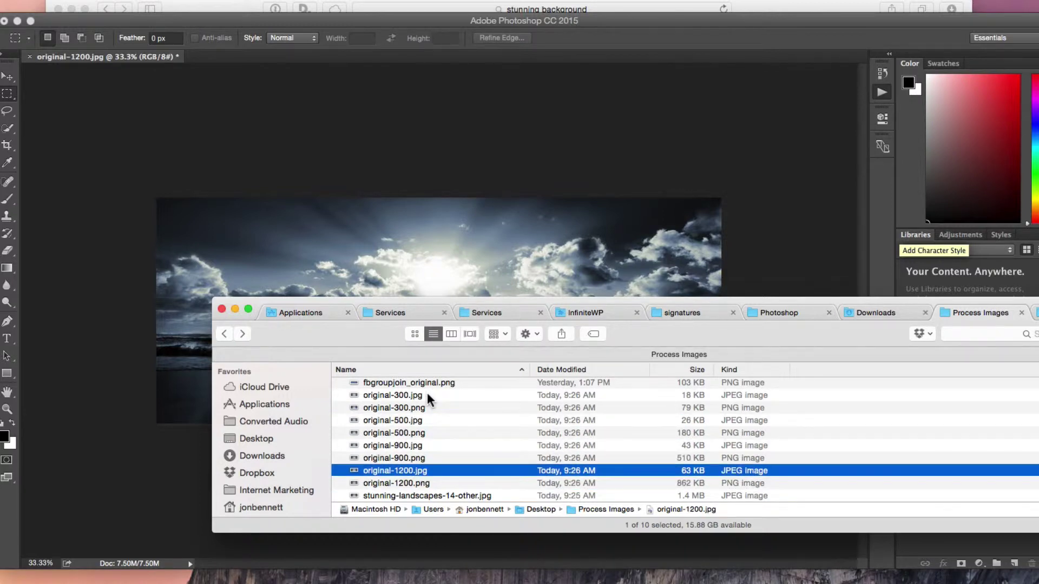
pyautogui.press('Down')
pyautogui.press('Down')
pyautogui.press('Down')
pyautogui.press('Down')
pyautogui.press('Down')
pyautogui.press('Up')
pyautogui.press('Up')
pyautogui.press('Up')
pyautogui.press('Up')
pyautogui.press('Up')
pyautogui.press('Up')
pyautogui.press('Up')
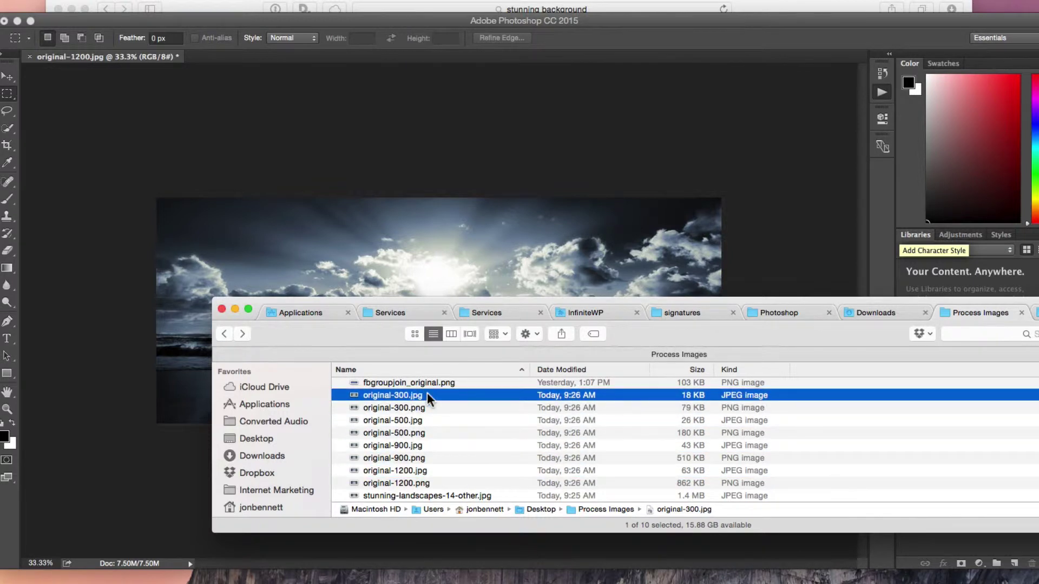
pyautogui.press('Down')
pyautogui.press('Down')
pyautogui.press('Down')
pyautogui.press('Down')
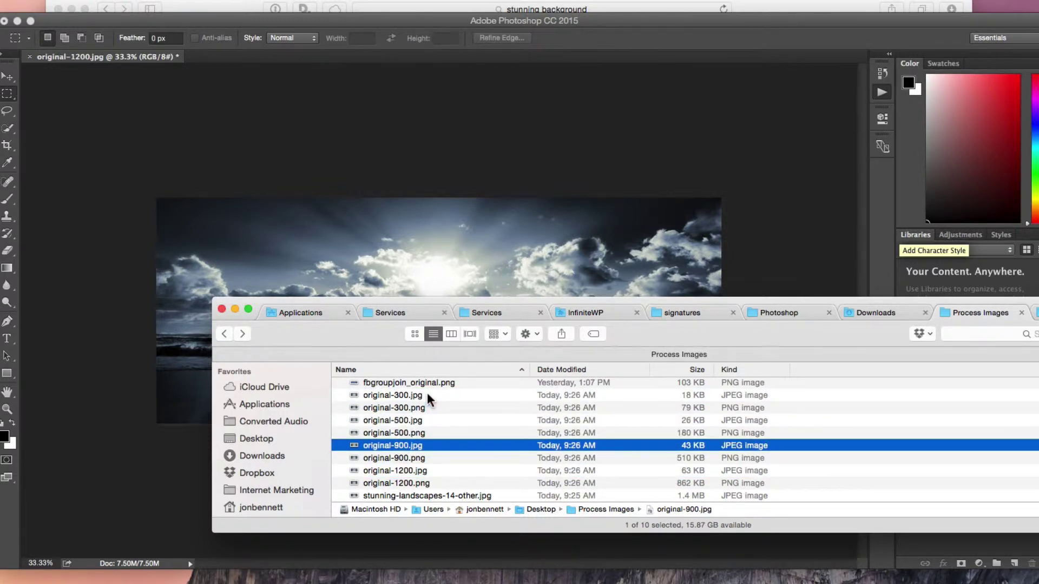
pyautogui.press('Up')
pyautogui.press('Up')
pyautogui.press('Up')
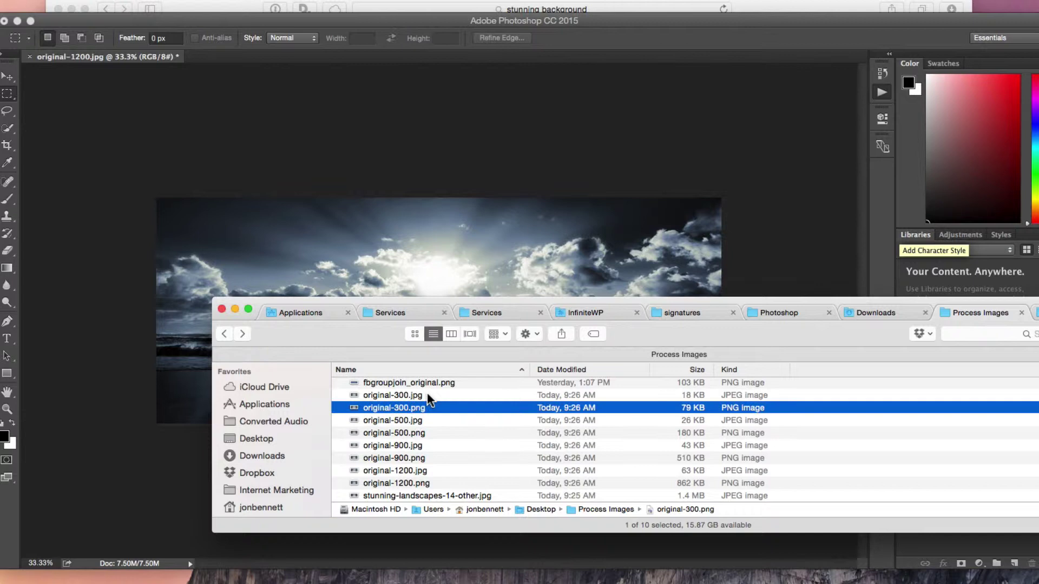
pyautogui.press('Down')
pyautogui.press('Up')
pyautogui.press('Up')
pyautogui.press('Down')
pyautogui.press('Down')
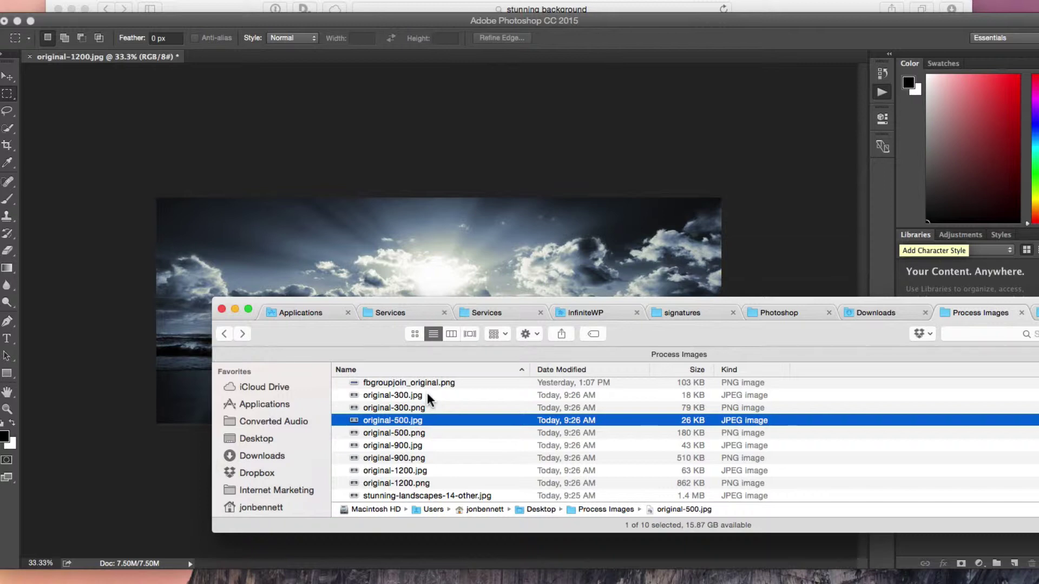
# Quick Look original-500.jpg, original-500.png, original-900.jpg and original-900.png in turn, then close it
pyautogui.press('space')
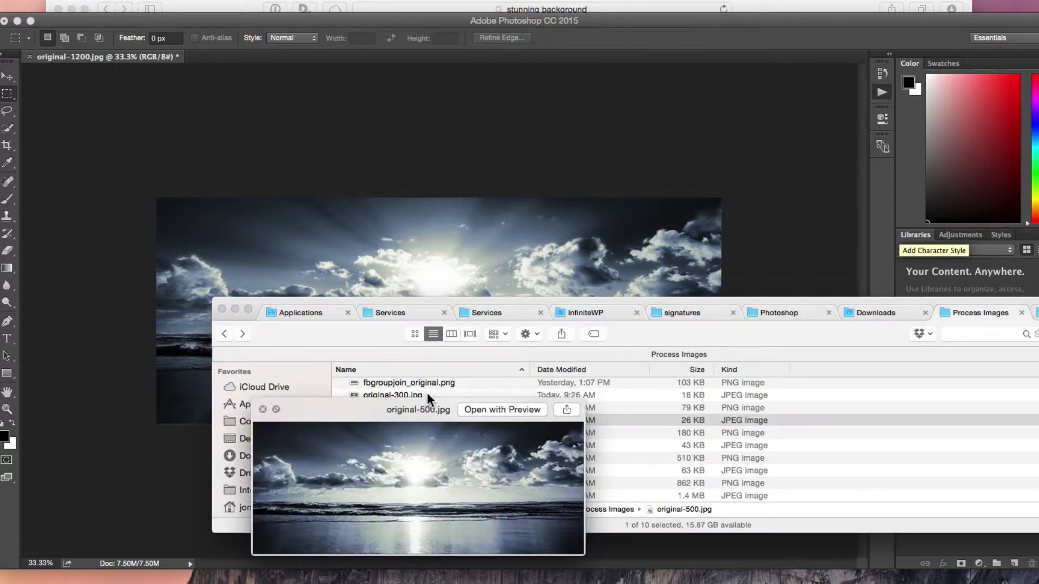
pyautogui.press('space')
pyautogui.press('Down')
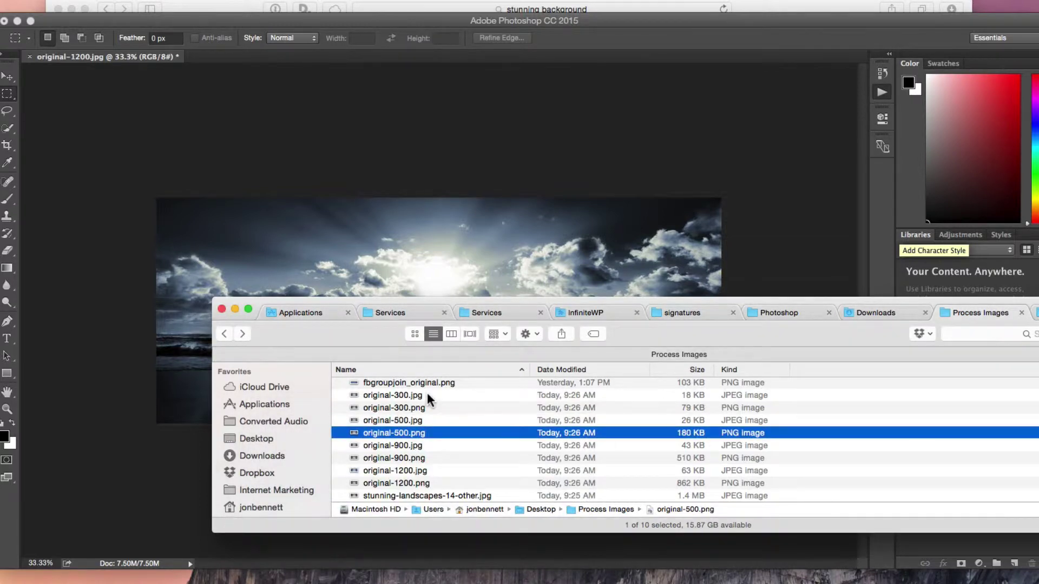
pyautogui.press('space')
pyautogui.press('space')
pyautogui.press('Down')
pyautogui.press('space')
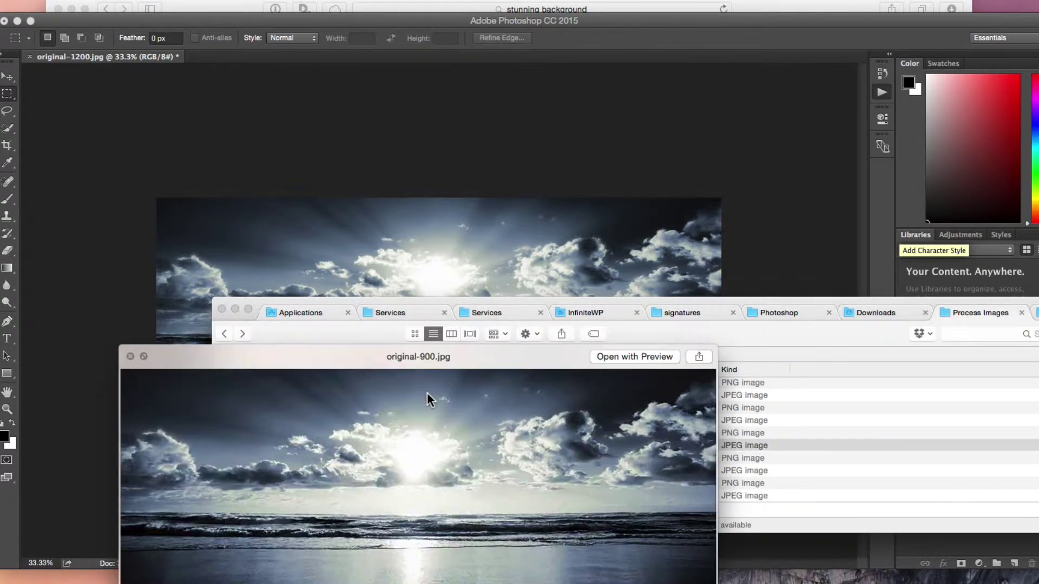
pyautogui.press('space')
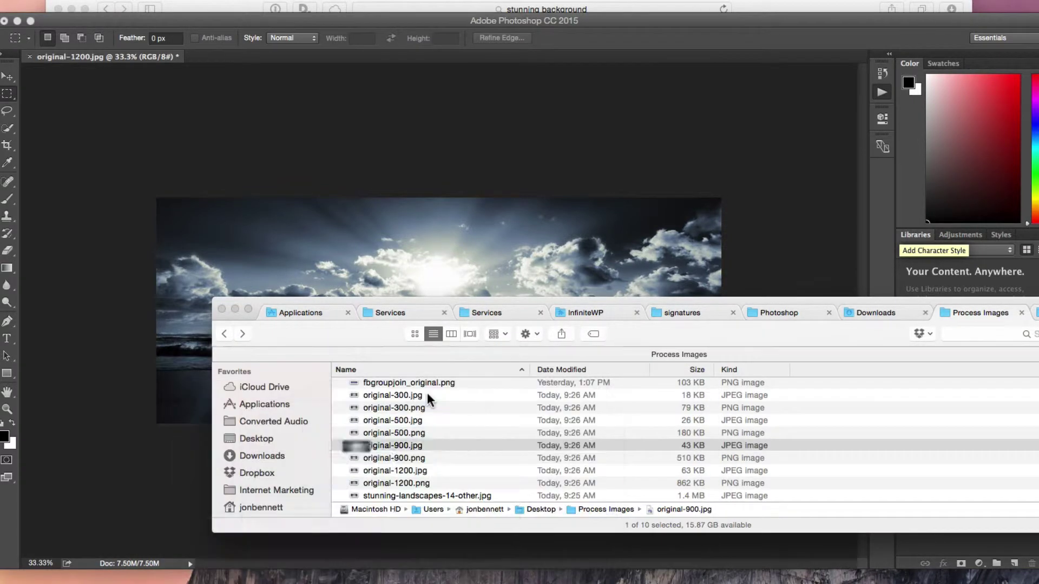
pyautogui.press('Down')
pyautogui.press('space')
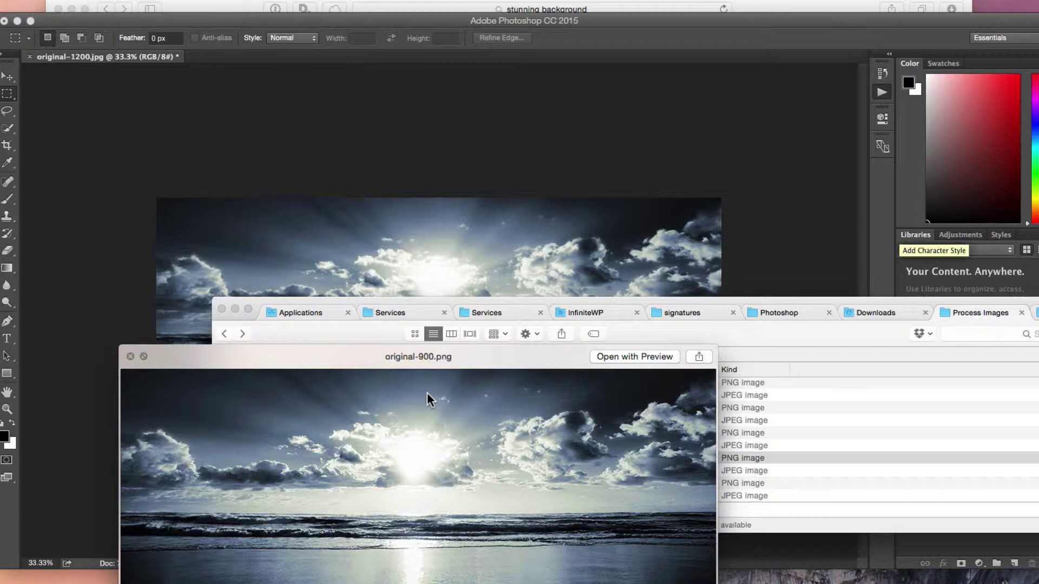
pyautogui.moveTo(468, 359); pyautogui.dragTo(481, 259)
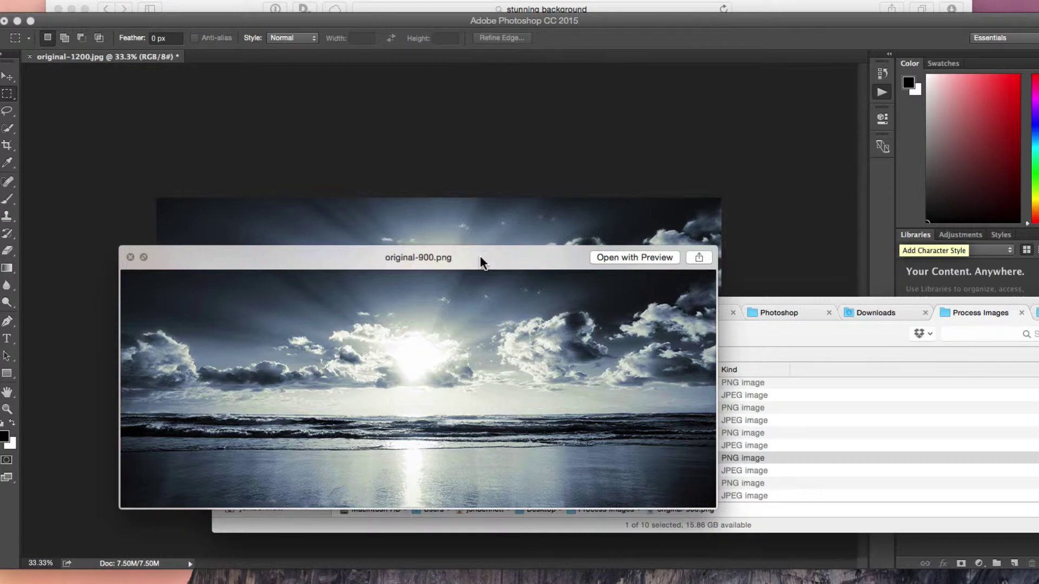
pyautogui.press('space')
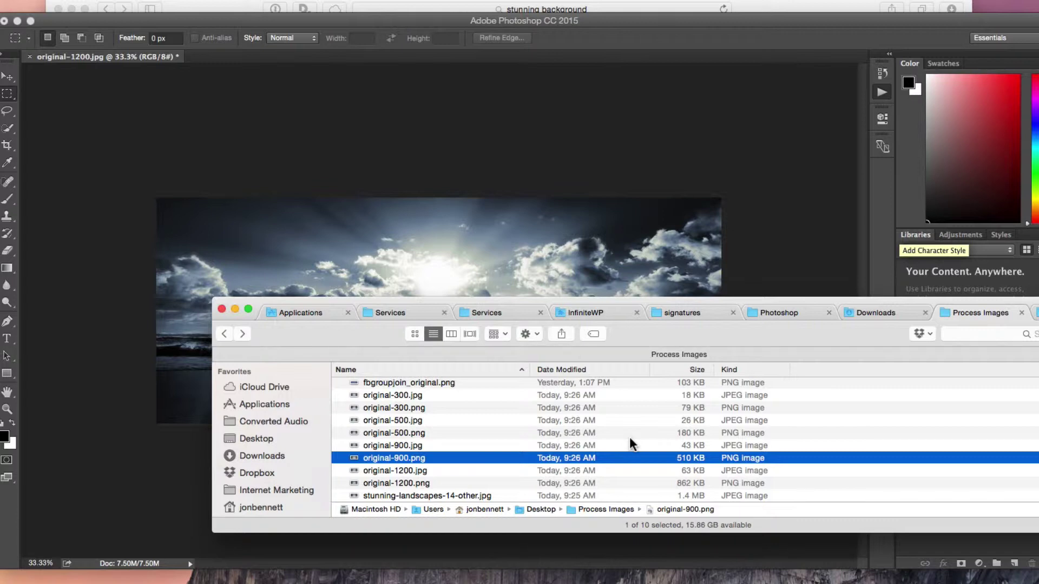
# Show the Actions panel and step through the Image Process set's 300, 500, 900 and 1200 actions
pyautogui.moveTo(718, 302); pyautogui.dragTo(737, 583)
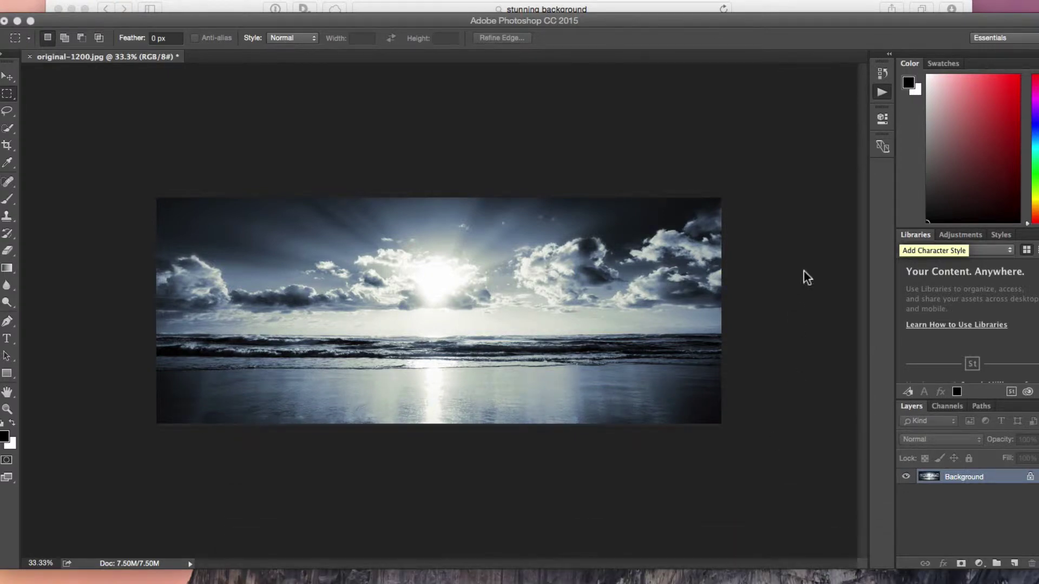
pyautogui.click(882, 93)
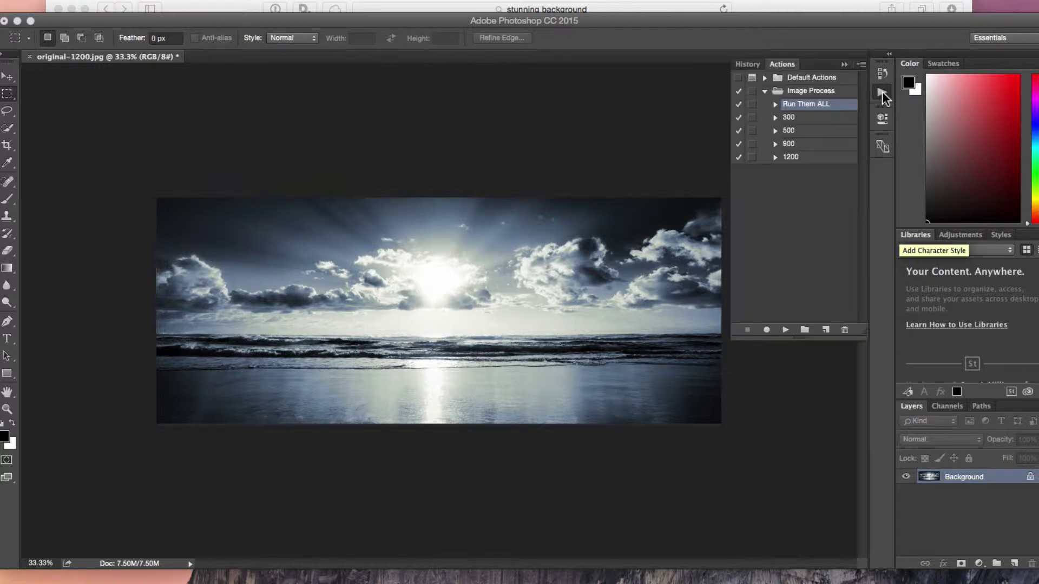
pyautogui.click(758, 216)
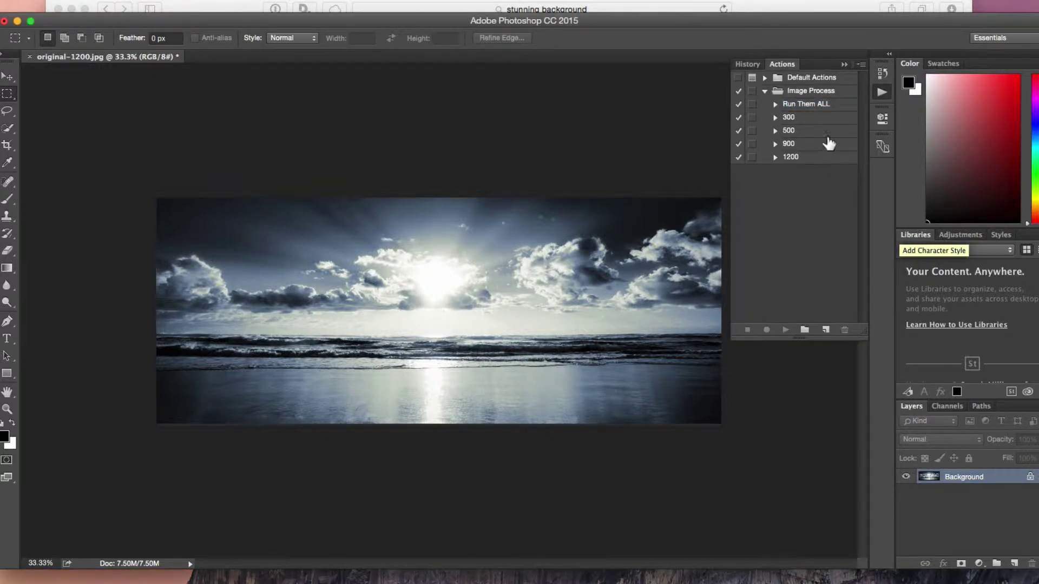
pyautogui.click(798, 118)
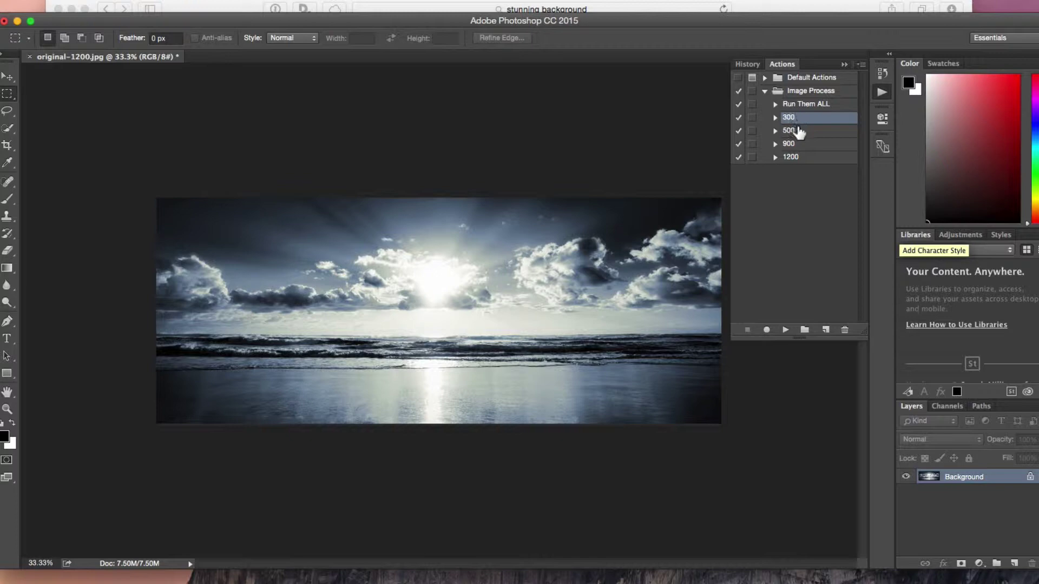
pyautogui.click(798, 131)
pyautogui.click(800, 144)
pyautogui.click(801, 157)
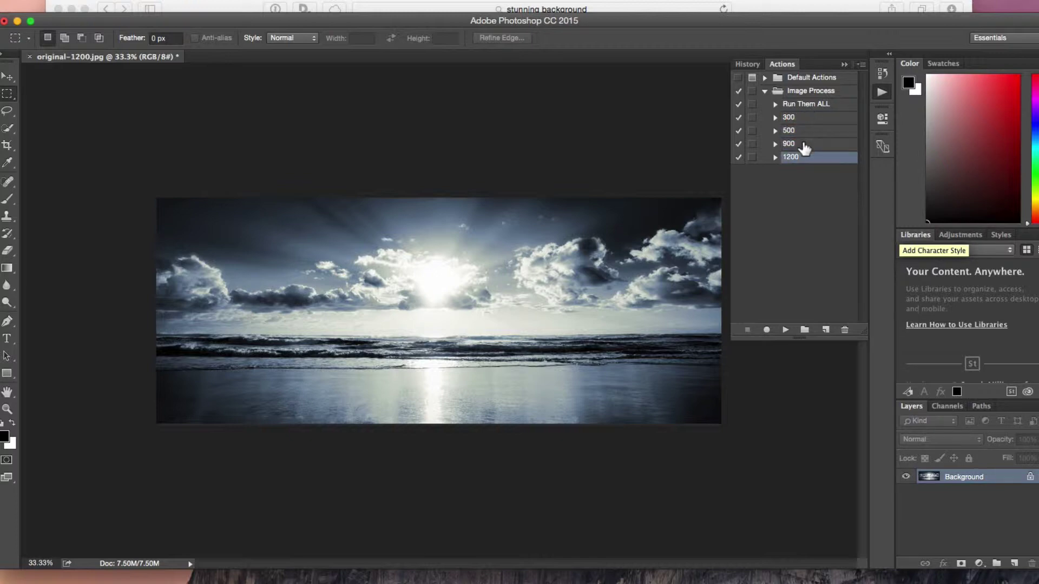
pyautogui.click(803, 198)
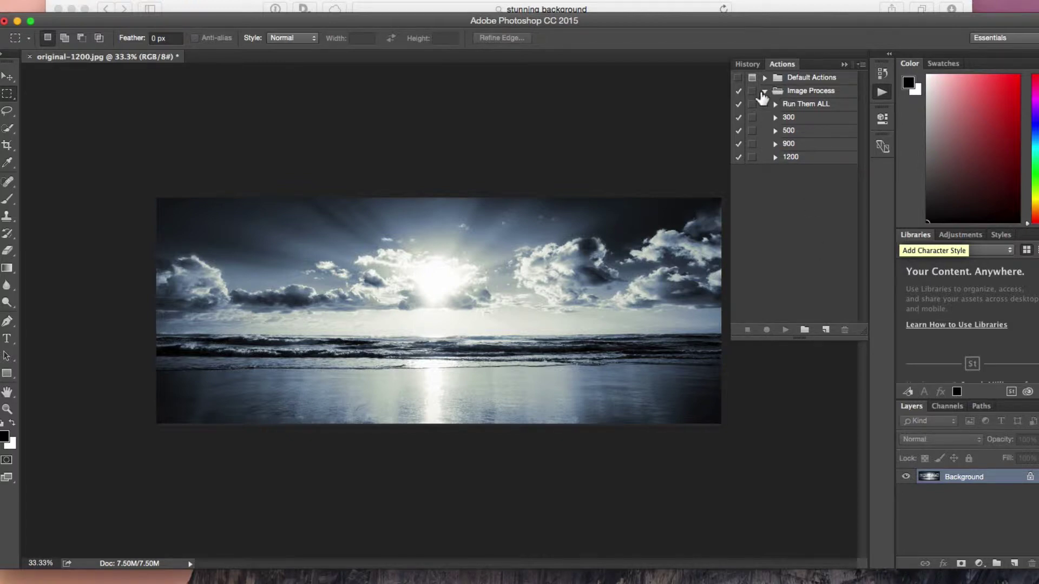
# Collapse Image Process and create a new action set named Example
pyautogui.click(765, 92)
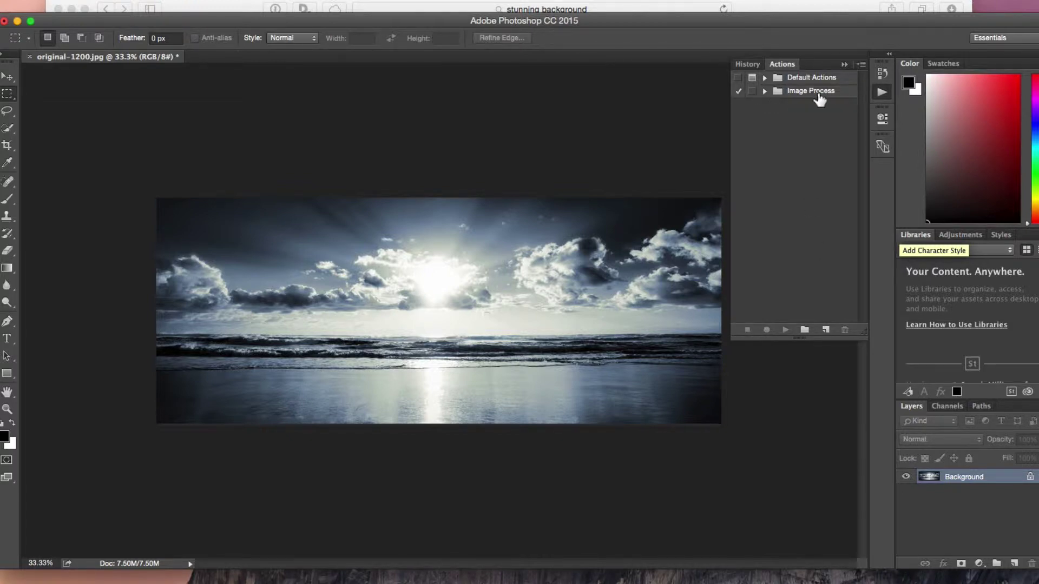
pyautogui.click(805, 331)
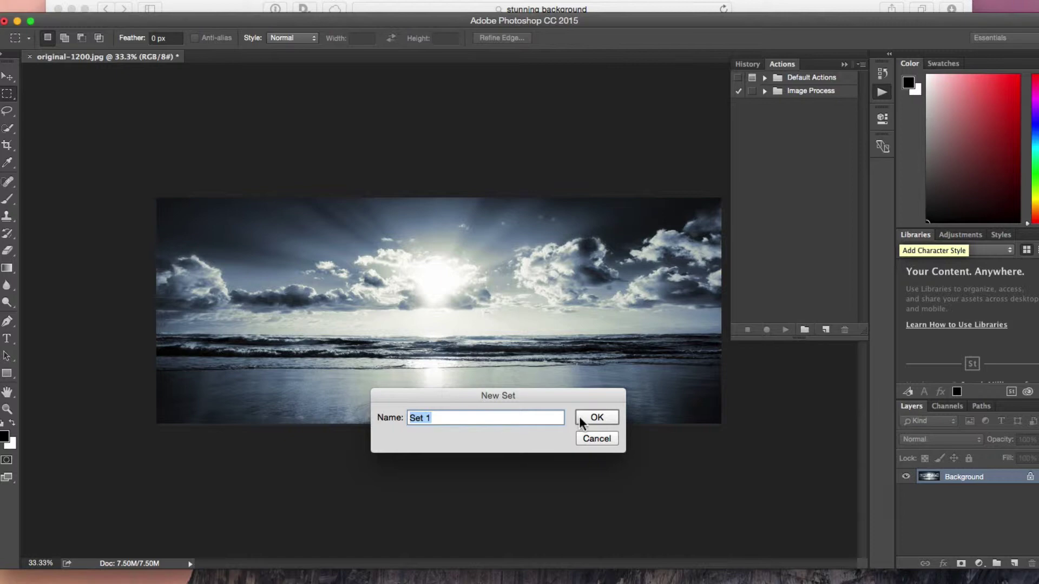
pyautogui.write('Example')
pyautogui.click(598, 418)
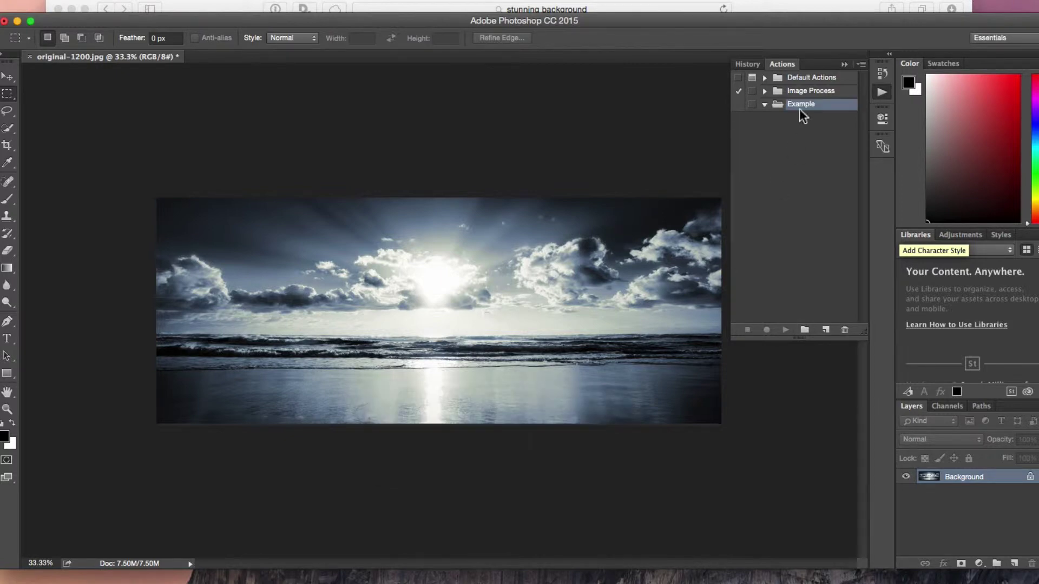
# Add a '300 Example' action to the Example set and start recording it
pyautogui.click(825, 330)
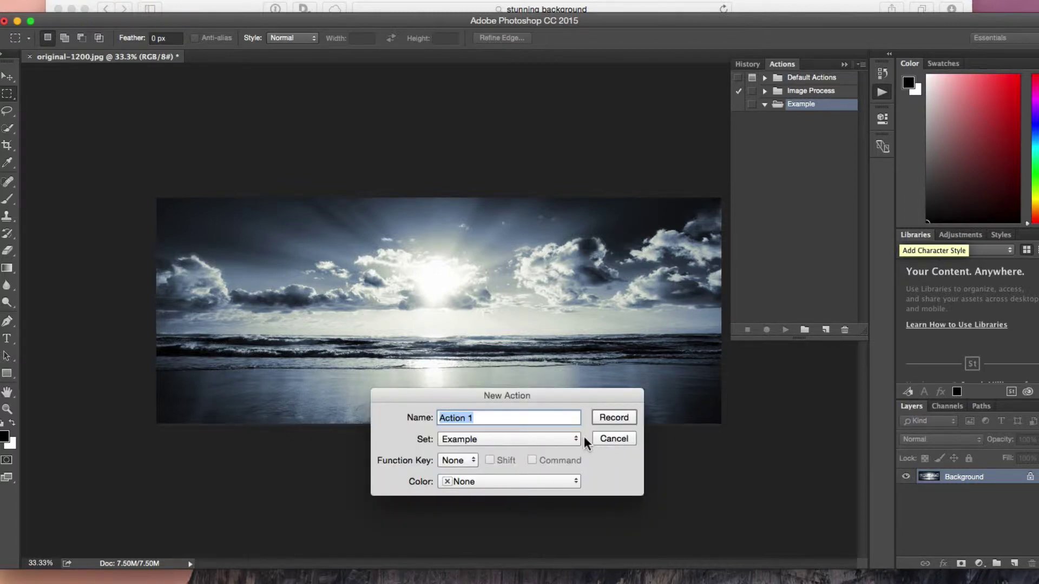
pyautogui.write('300 Example')
pyautogui.click(608, 417)
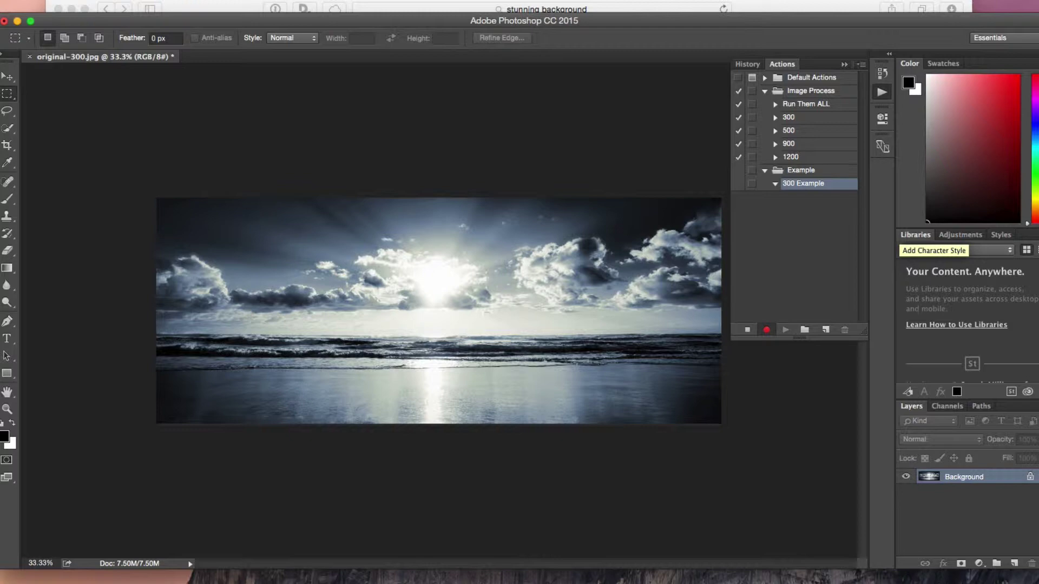
# Resize the image to 300 px wide in Image Size
pyautogui.press('super+alt+i')
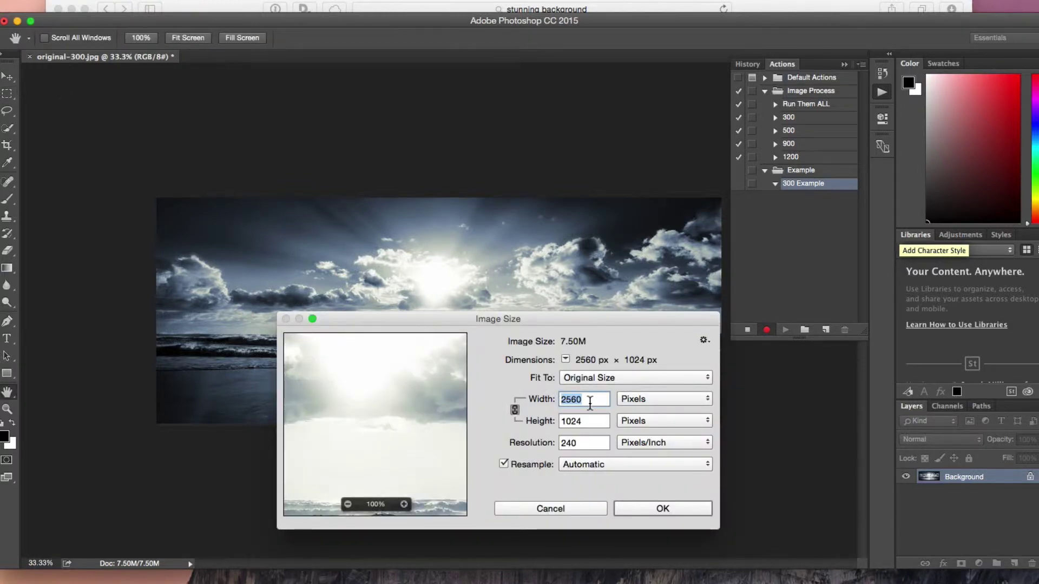
pyautogui.write('300')
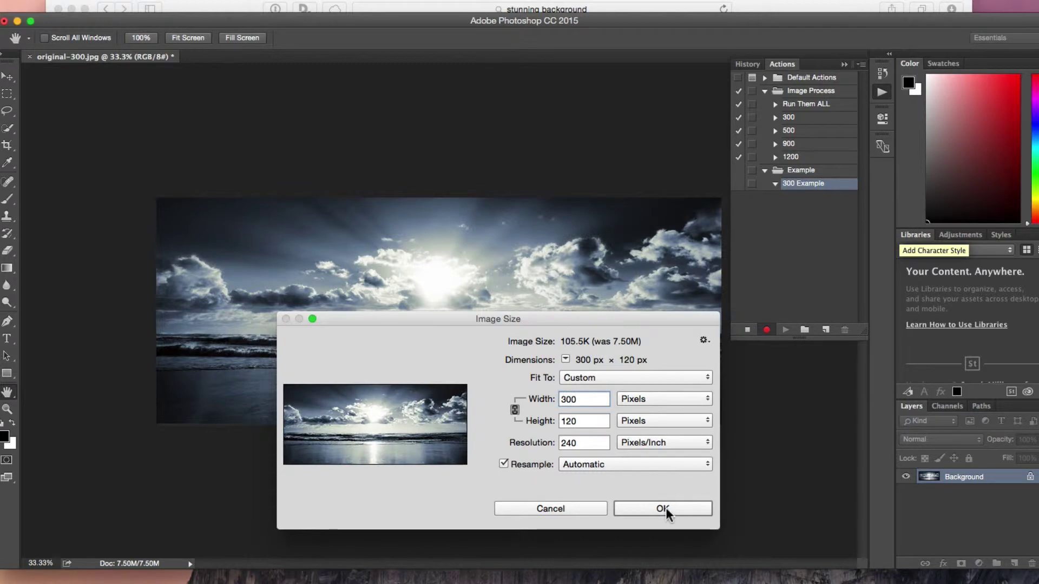
pyautogui.click(665, 508)
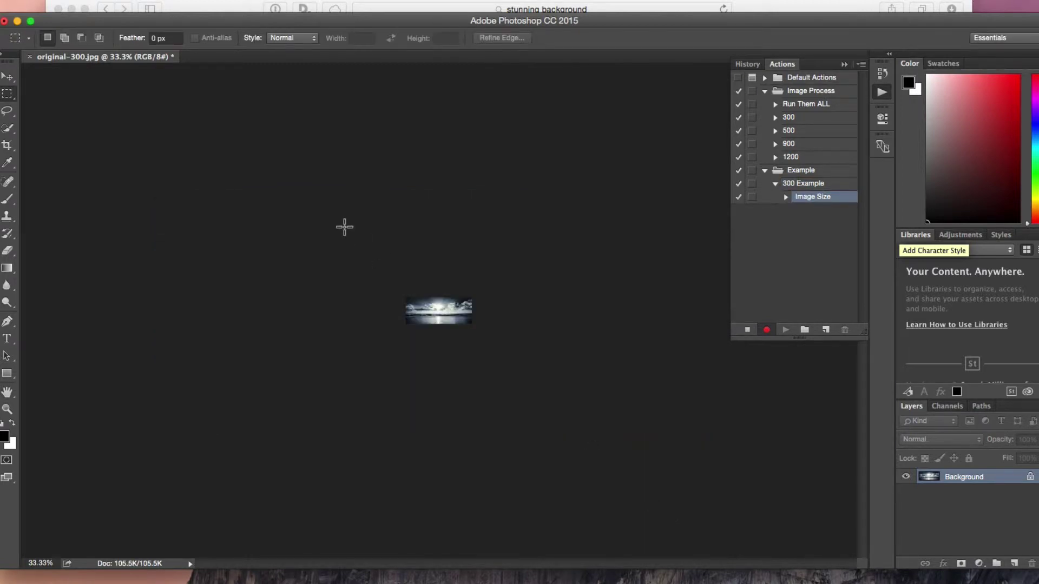
# Save it as original-300.jpg in Process Images at JPEG quality 3
pyautogui.press('shift+super+s')
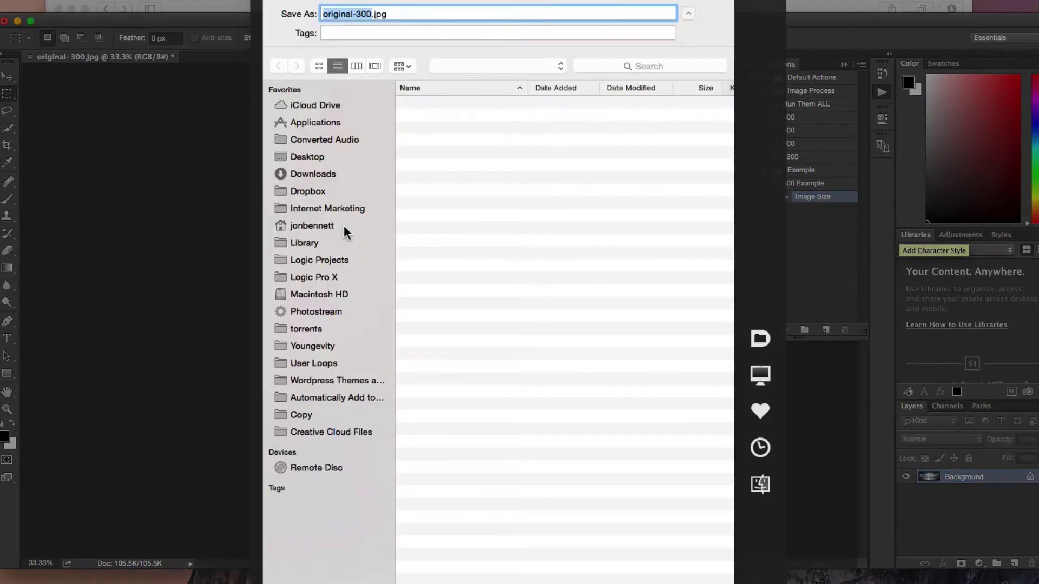
pyautogui.press('Right')
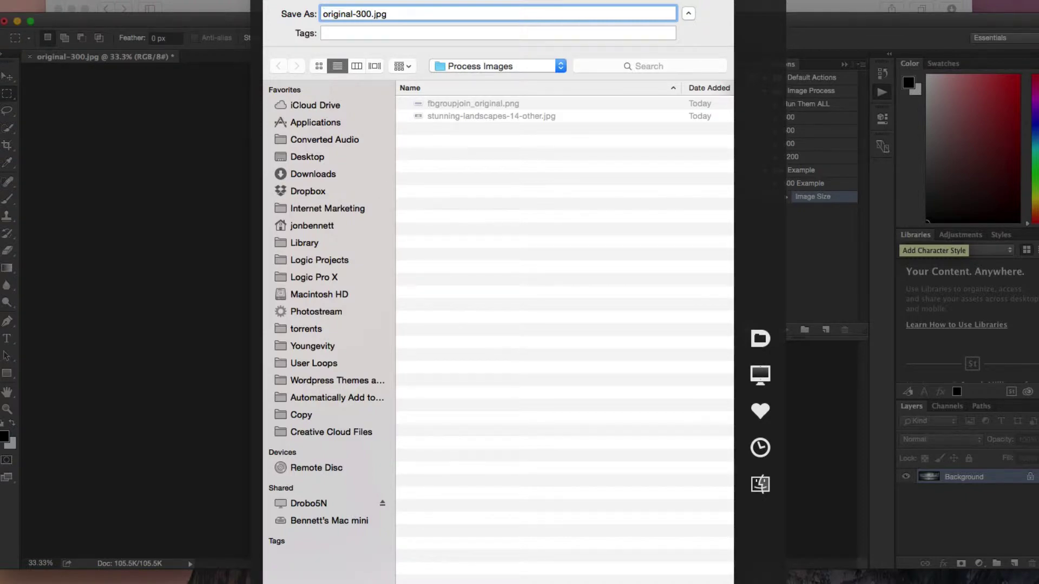
pyautogui.press('Return')
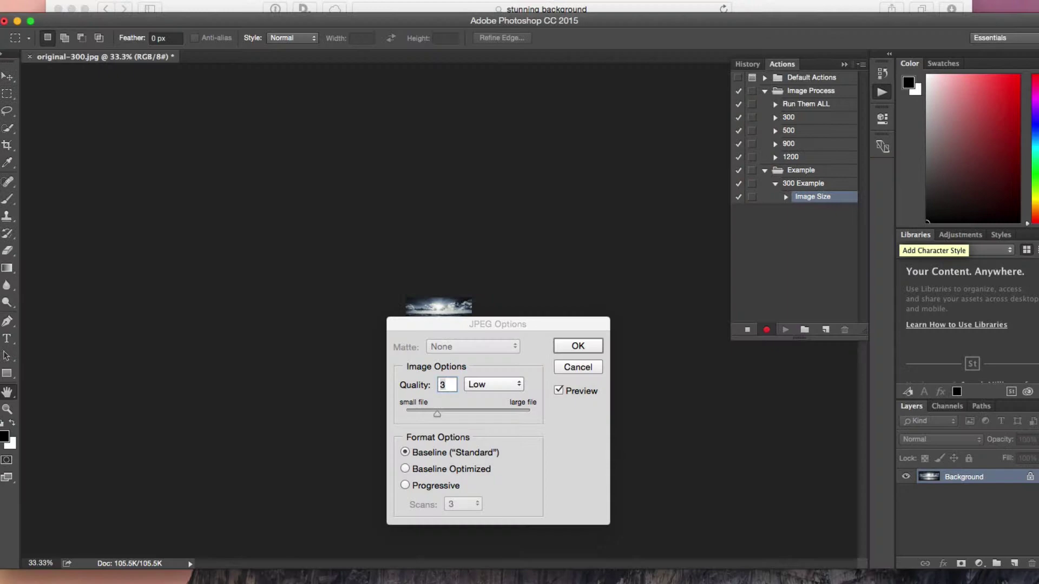
pyautogui.doubleClick(446, 385)
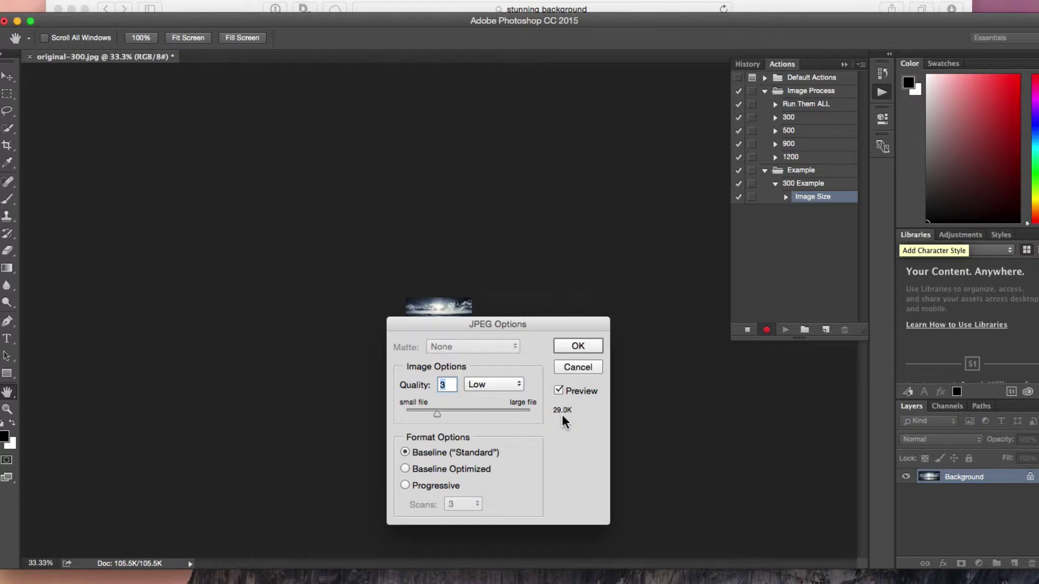
pyautogui.click(582, 349)
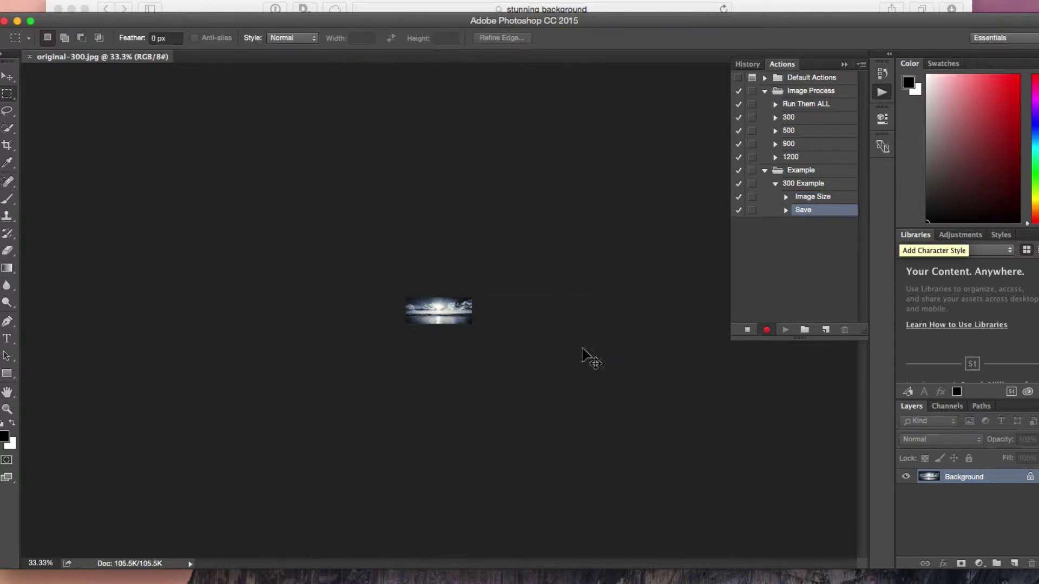
# Save a PNG copy as original-300.png in Process Images with Smallest/Slow compression
pyautogui.press('super+shift+s')
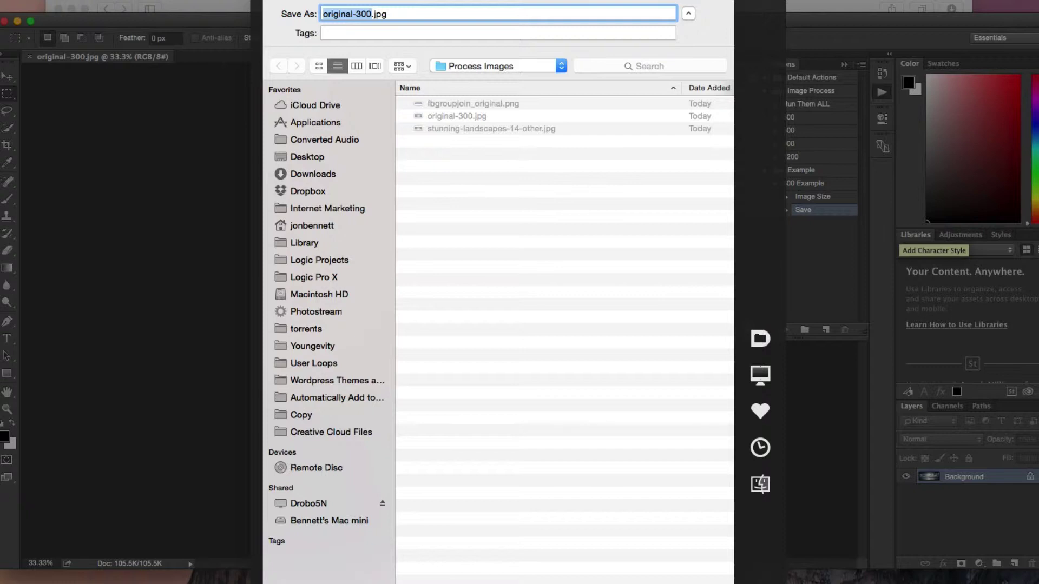
pyautogui.click(357, 14)
pyautogui.press('Return')
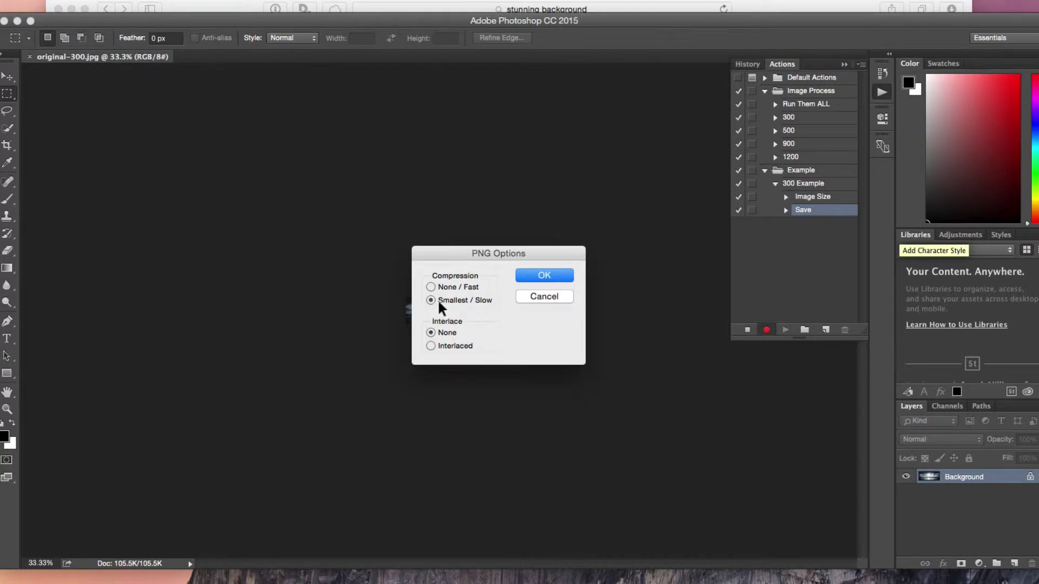
pyautogui.click(544, 275)
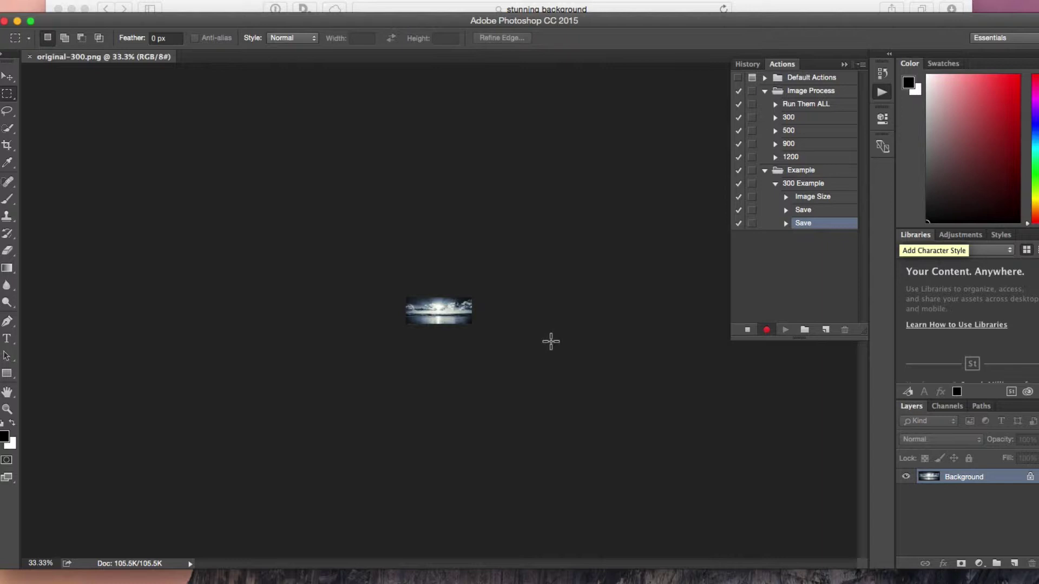
# Step back to the full-size image and stop recording the 300 Example action
pyautogui.press('super+alt+z')
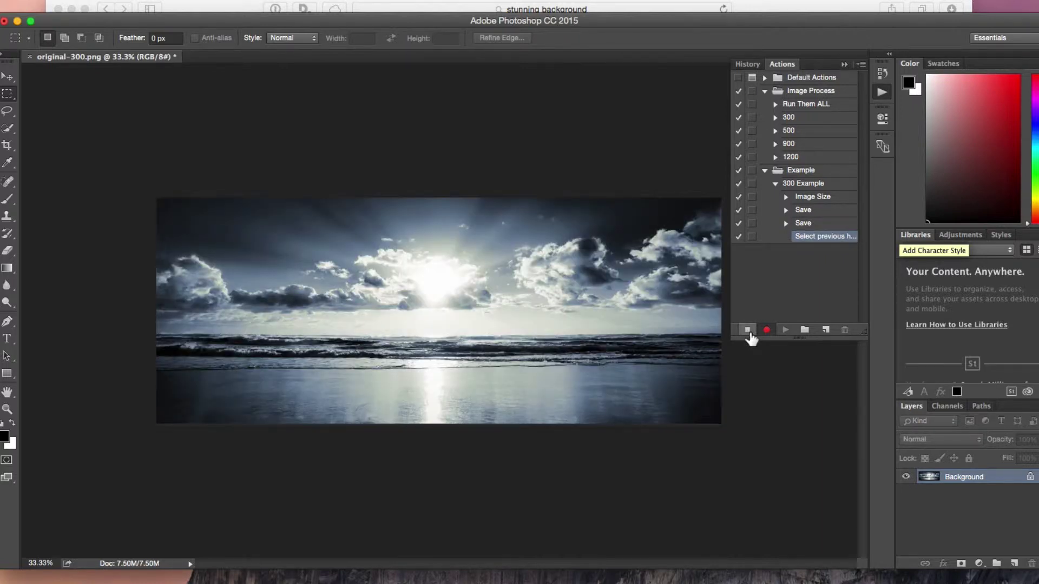
pyautogui.click(748, 331)
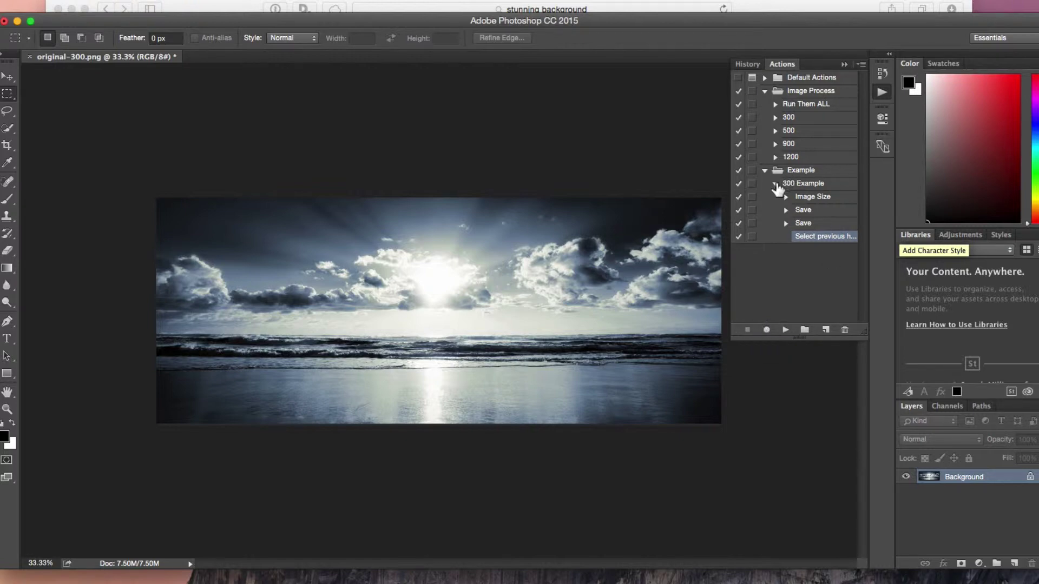
pyautogui.click(776, 183)
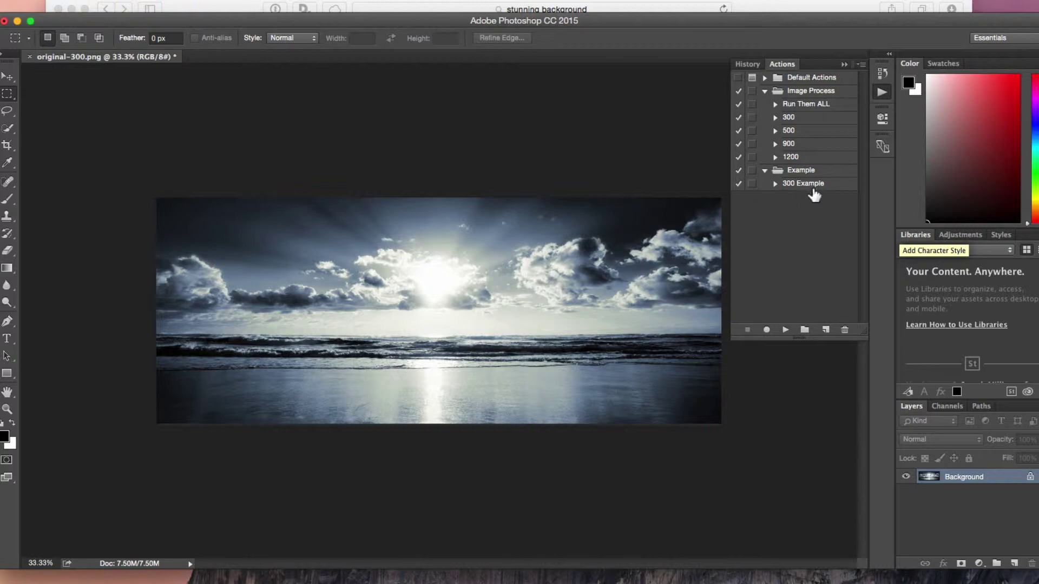
# Play the 300 Example action on the full-size image and bring Process Images into view
pyautogui.click(813, 187)
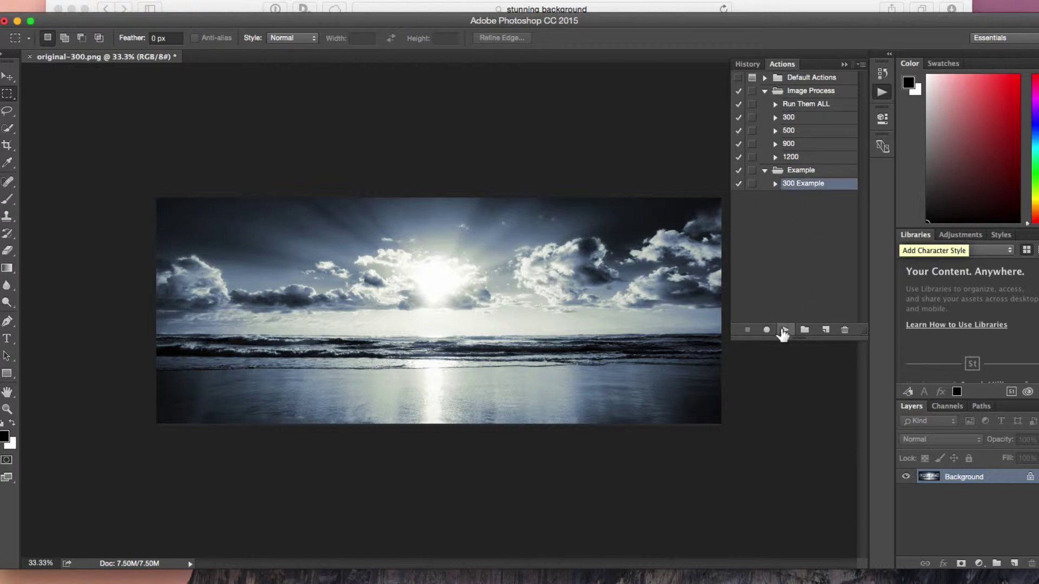
pyautogui.click(786, 331)
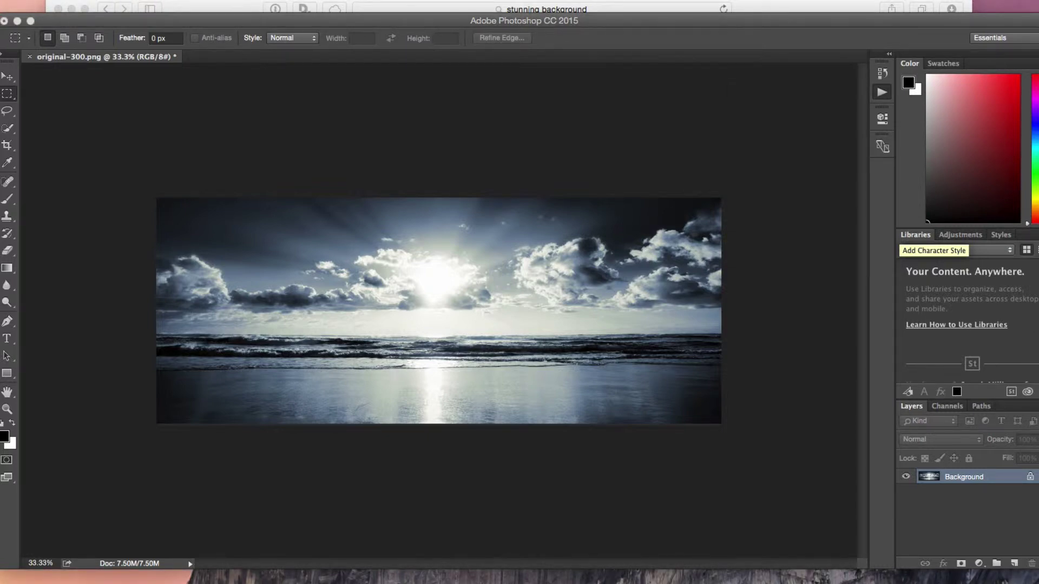
pyautogui.moveTo(692, 384); pyautogui.dragTo(641, 435)
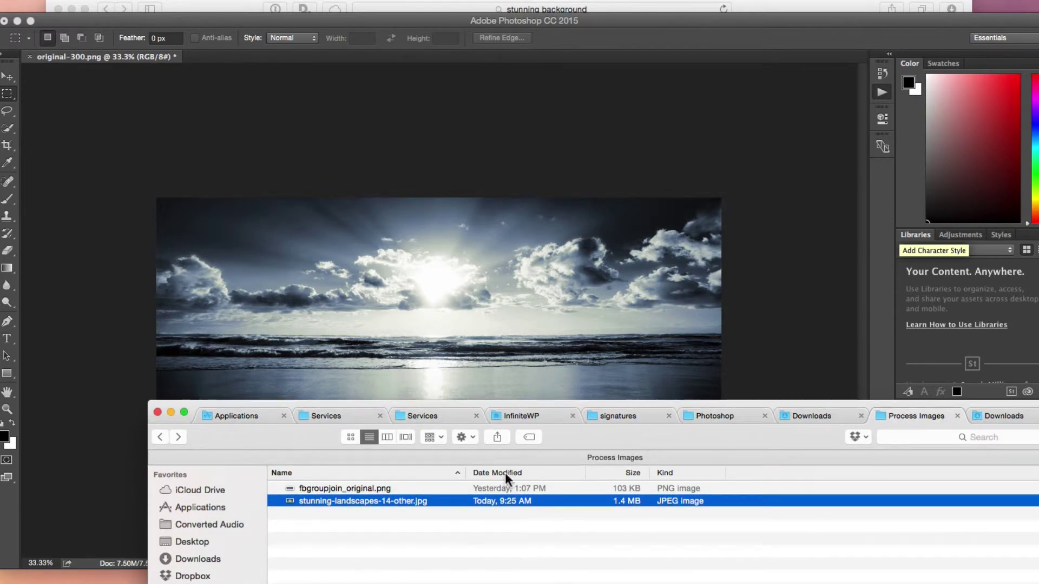
# Minimize the Finder window and run the 300 Example action from the Actions panel
pyautogui.click(880, 93)
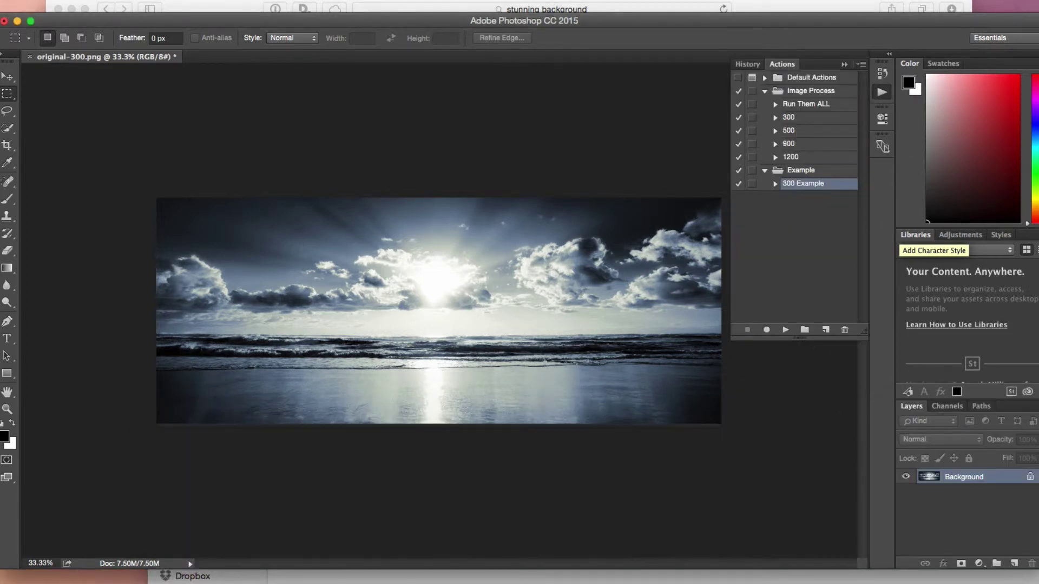
pyautogui.click(920, 576)
pyautogui.press('super+m')
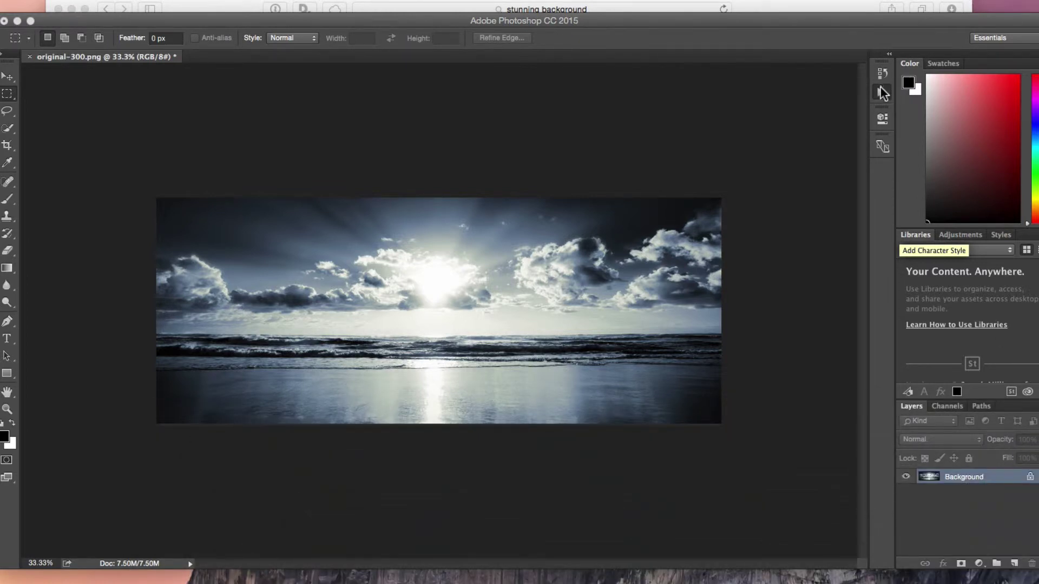
pyautogui.click(880, 91)
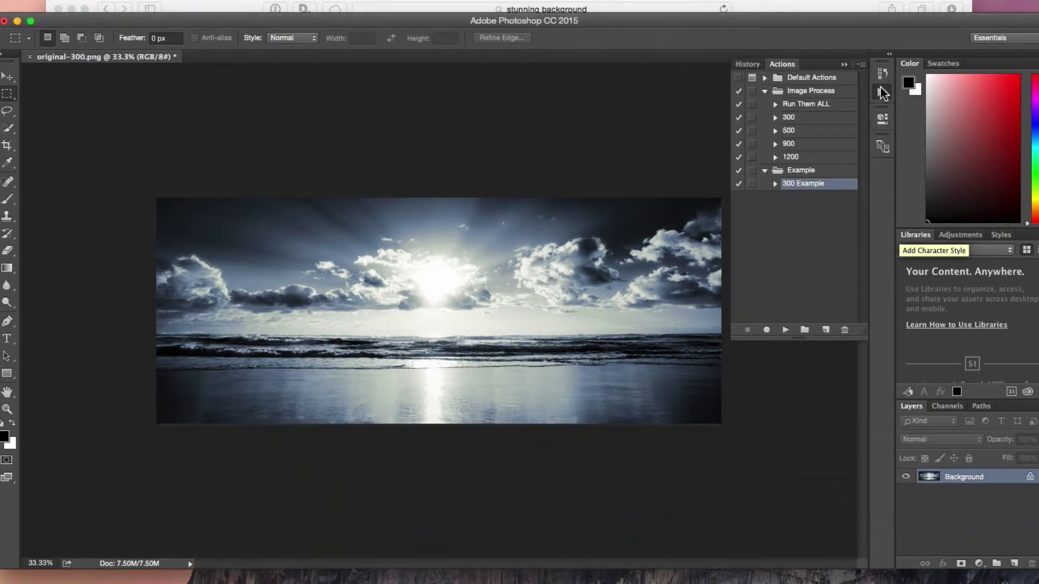
pyautogui.click(785, 329)
# Quick Look the new original-300.jpg and original-300.png in Process Images, then move Finder aside
pyautogui.press('super+Tab')
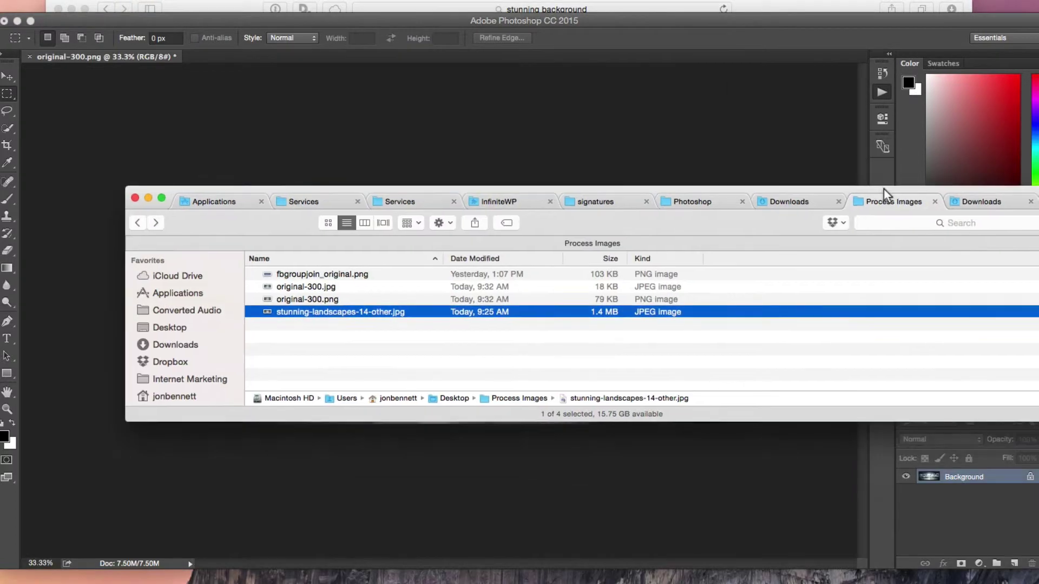
pyautogui.click(338, 288)
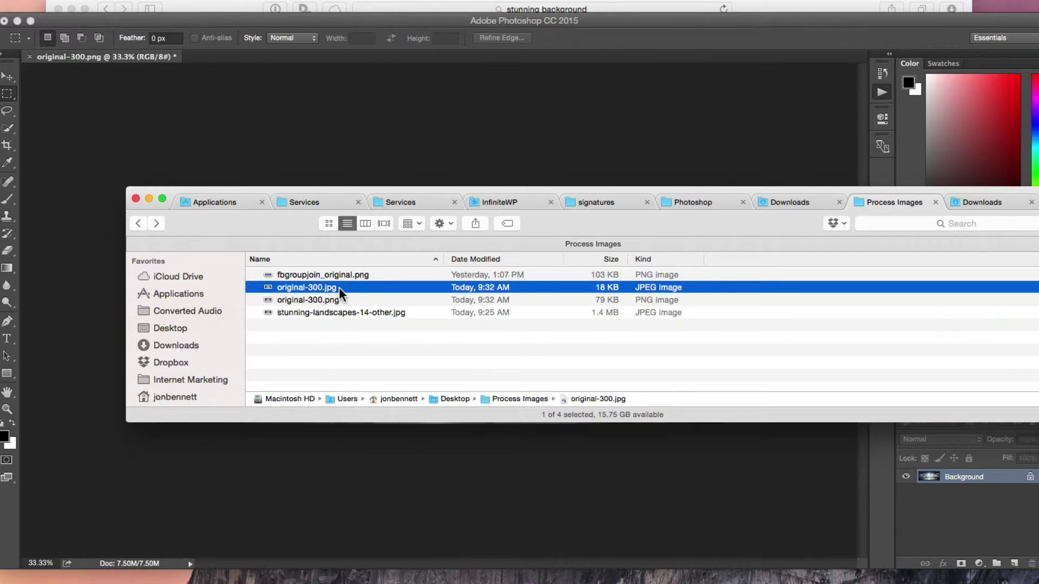
pyautogui.press('space')
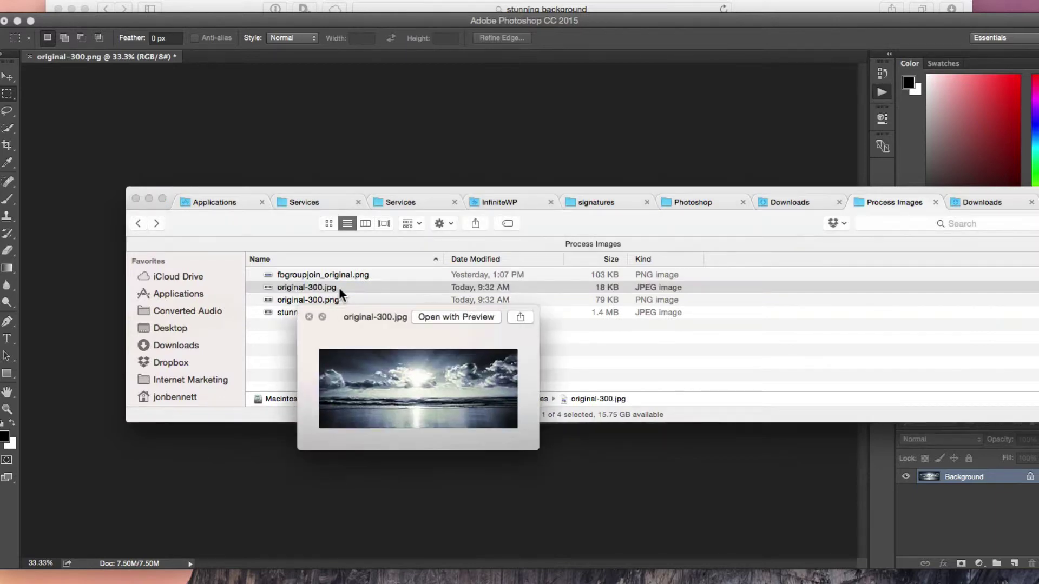
pyautogui.press('Down')
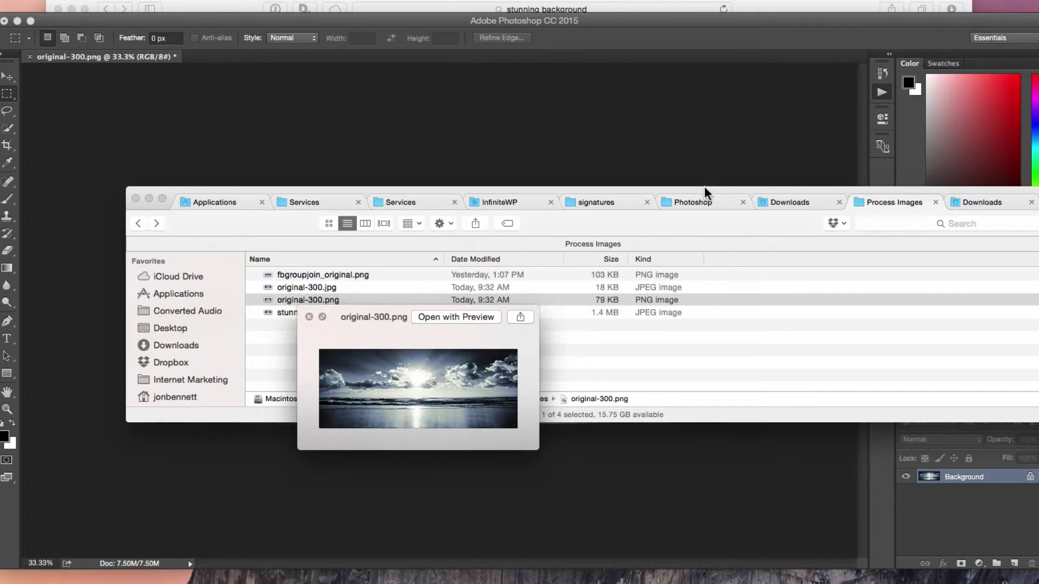
pyautogui.press('space')
pyautogui.moveTo(704, 187); pyautogui.dragTo(747, 583)
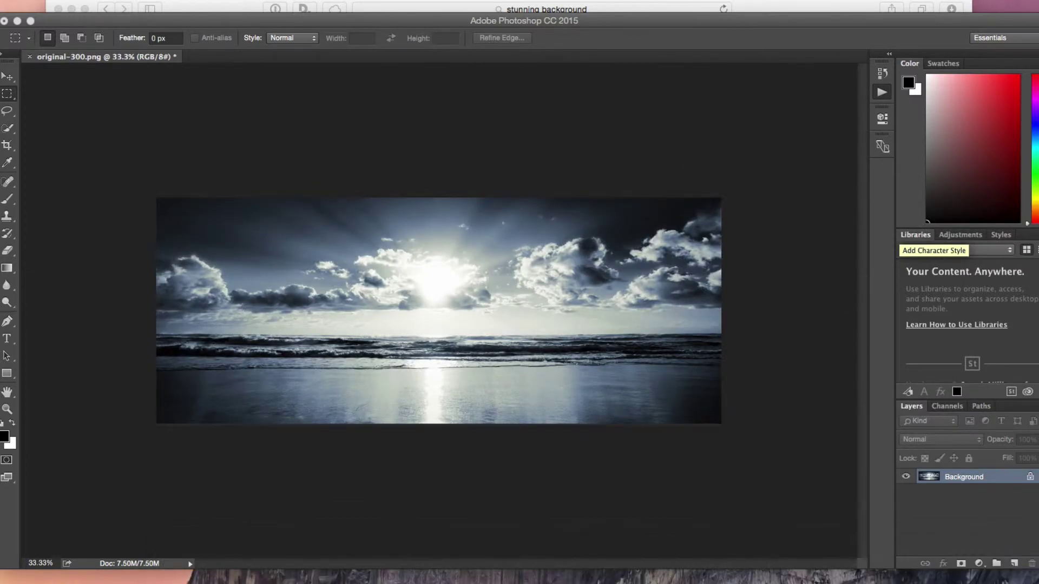
# Select the Run Them ALL action and move the old original-300.png to the Trash
pyautogui.click(878, 92)
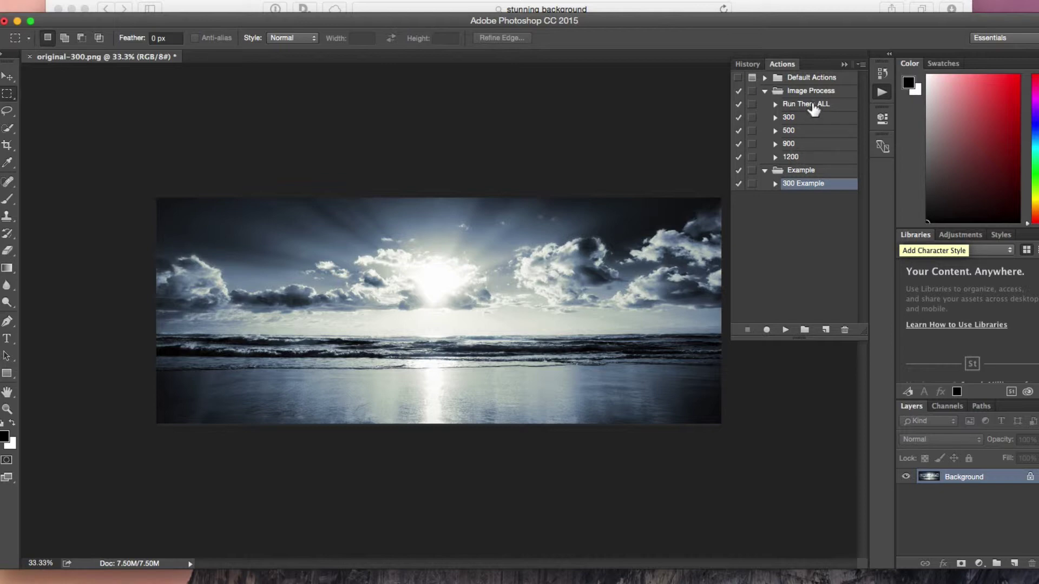
pyautogui.click(812, 106)
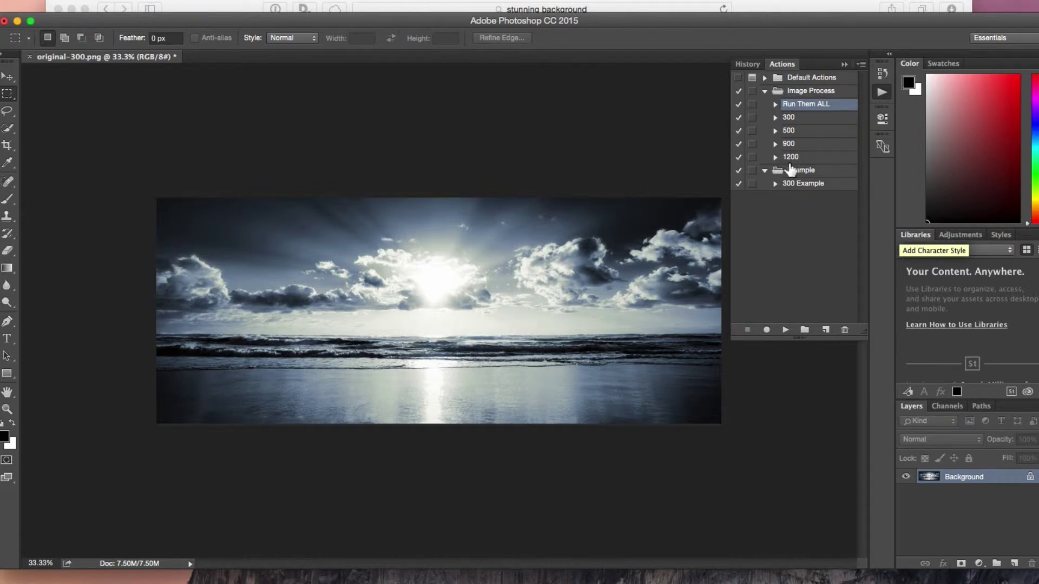
pyautogui.press('super+Tab')
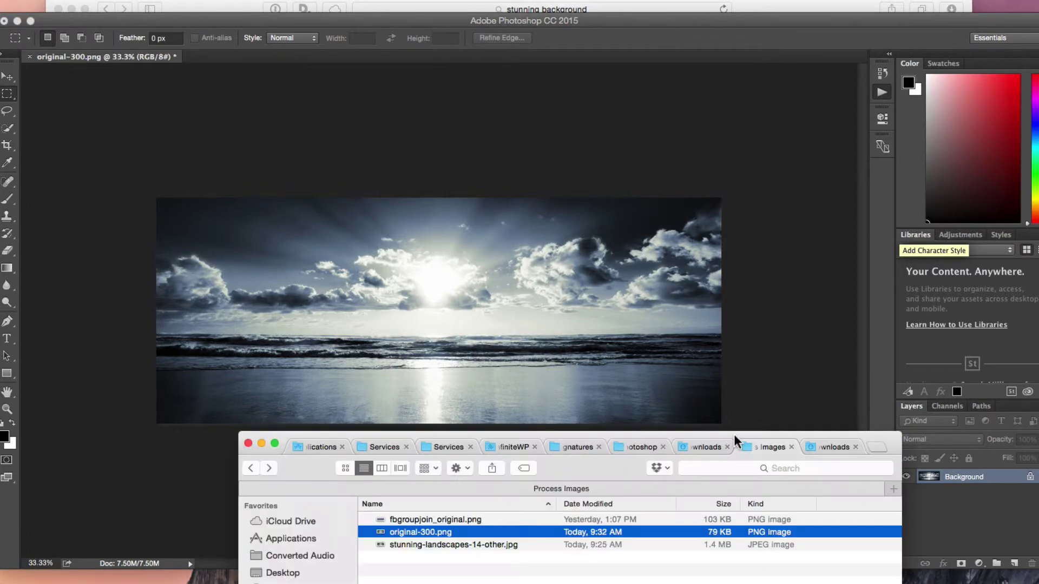
pyautogui.click(466, 558)
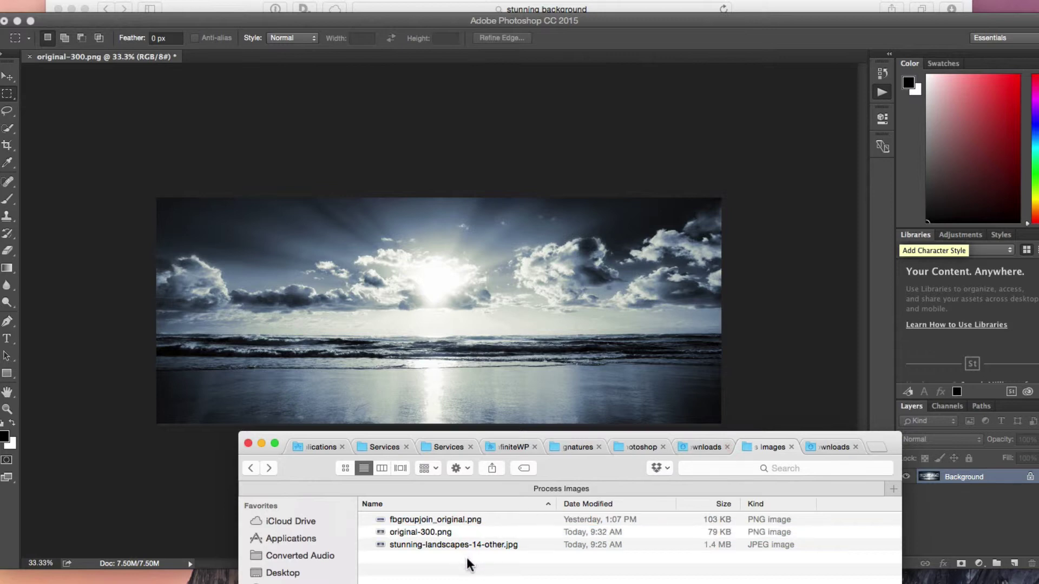
pyautogui.click(451, 533)
pyautogui.press('super+BackSpace')
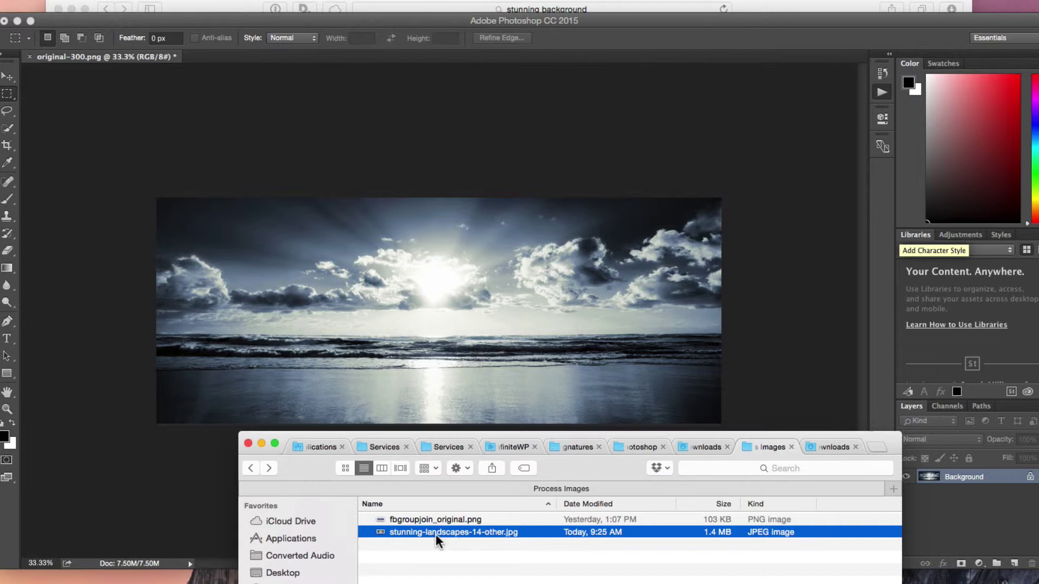
pyautogui.moveTo(686, 434); pyautogui.dragTo(693, 457)
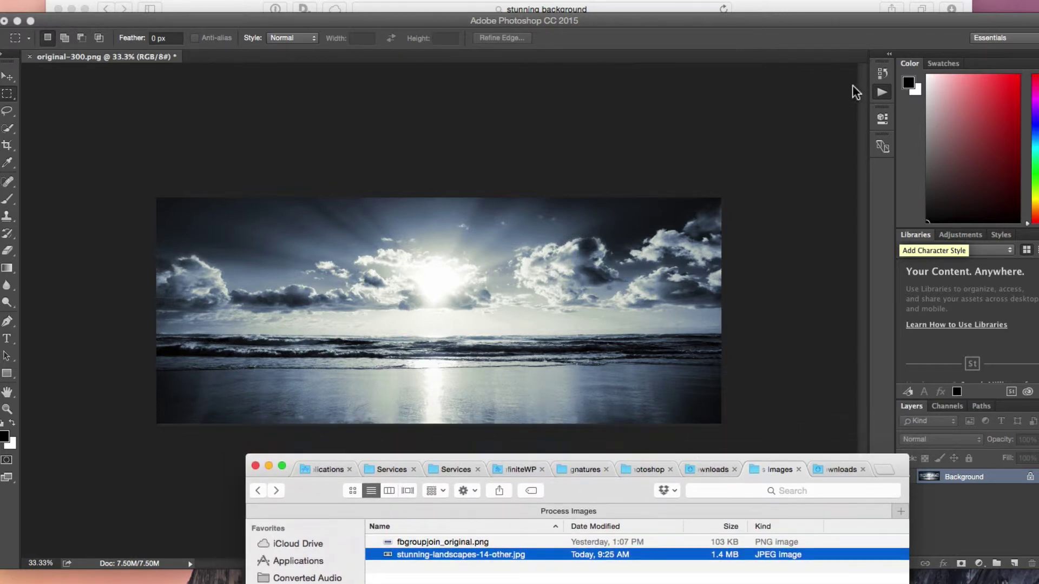
pyautogui.click(883, 92)
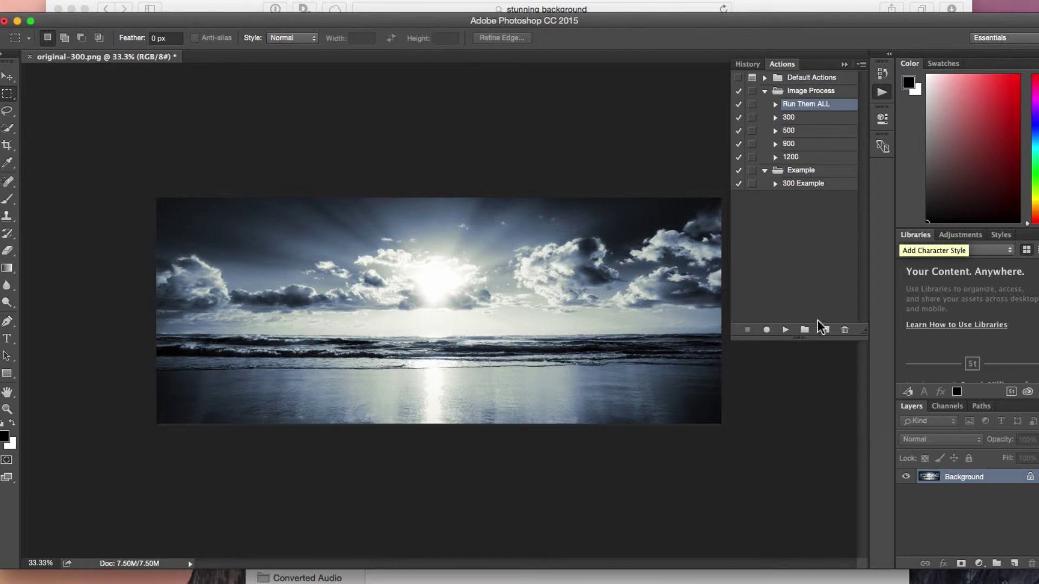
# Run Run Them ALL and review the resized copies in the Process Images folder
pyautogui.click(785, 330)
pyautogui.click(739, 455)
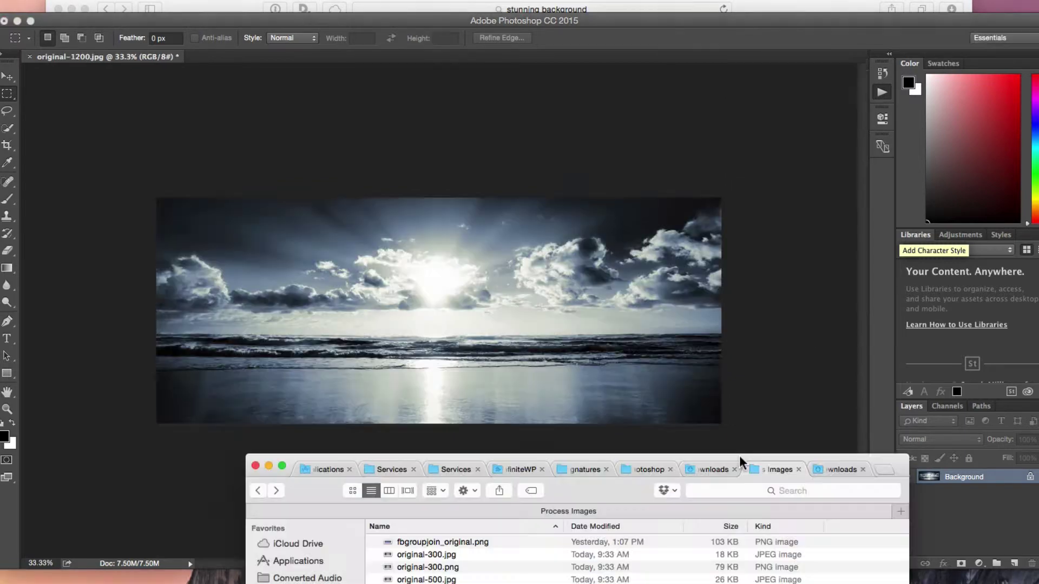
pyautogui.moveTo(739, 456); pyautogui.dragTo(758, 255)
pyautogui.scroll(-2, 674, 327)
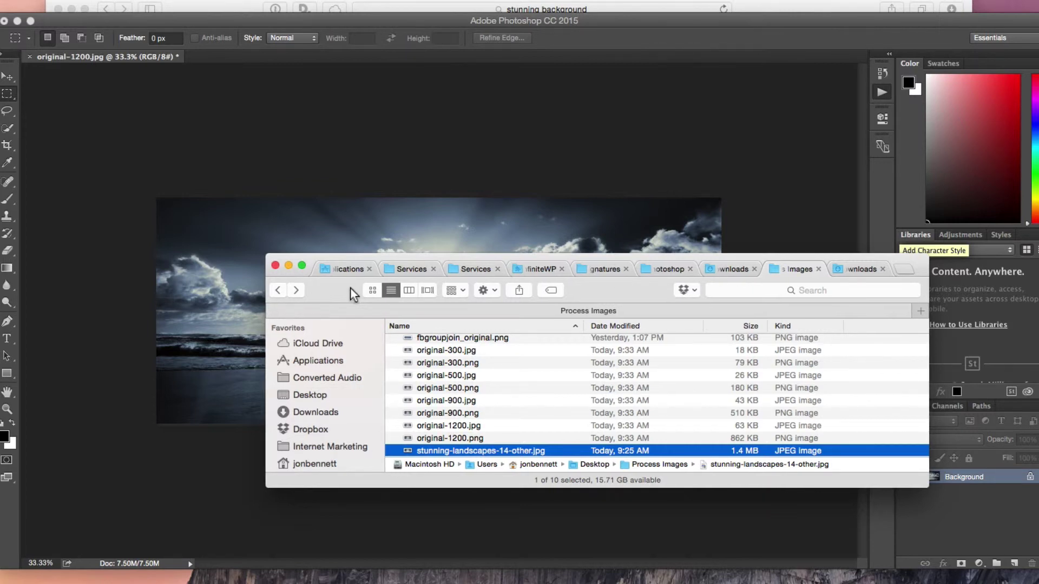
pyautogui.moveTo(350, 287); pyautogui.dragTo(375, 436)
# Close the Finder window and bring the Actions panel back with Option+F9
pyautogui.press('super+w')
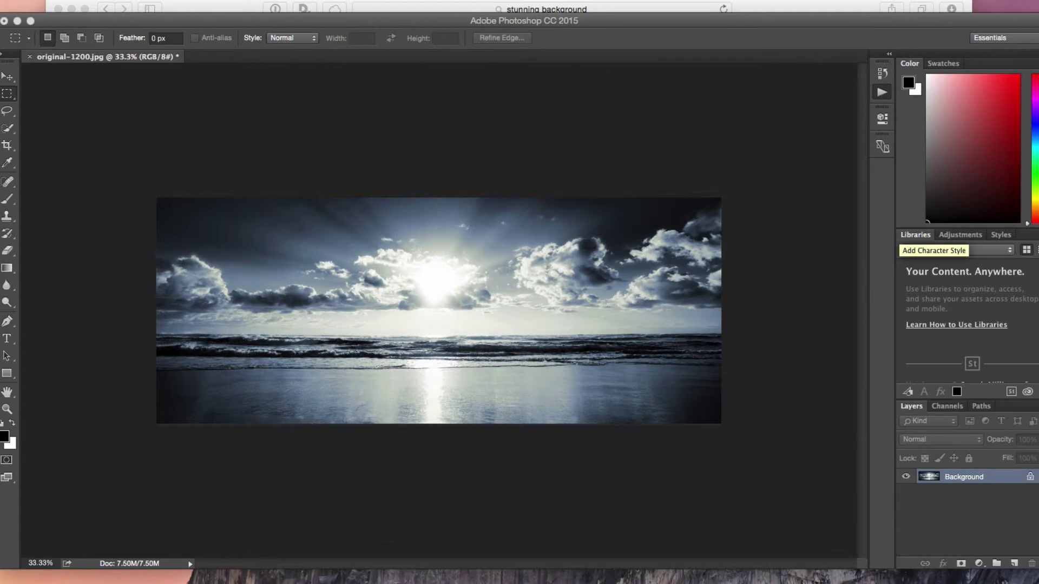
pyautogui.hotkey('alt', 'F9')
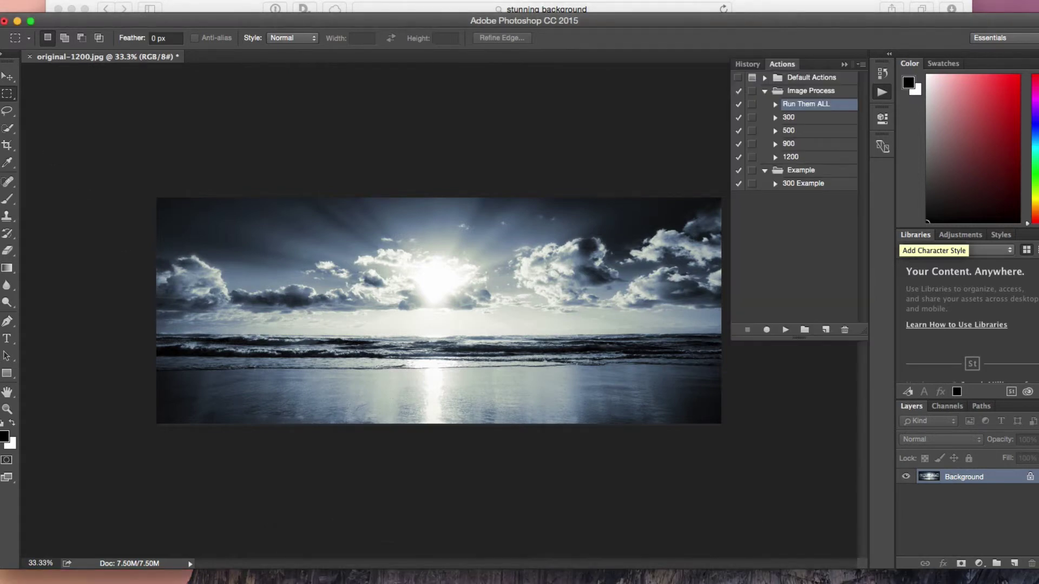
pyautogui.hotkey('alt', 'F9')
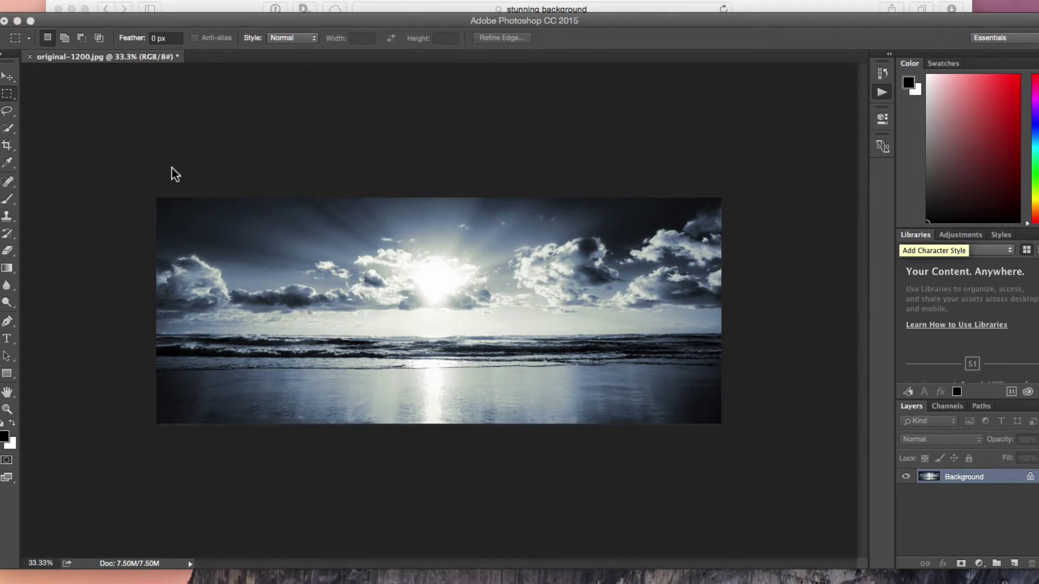
pyautogui.hotkey('alt', 'F9')
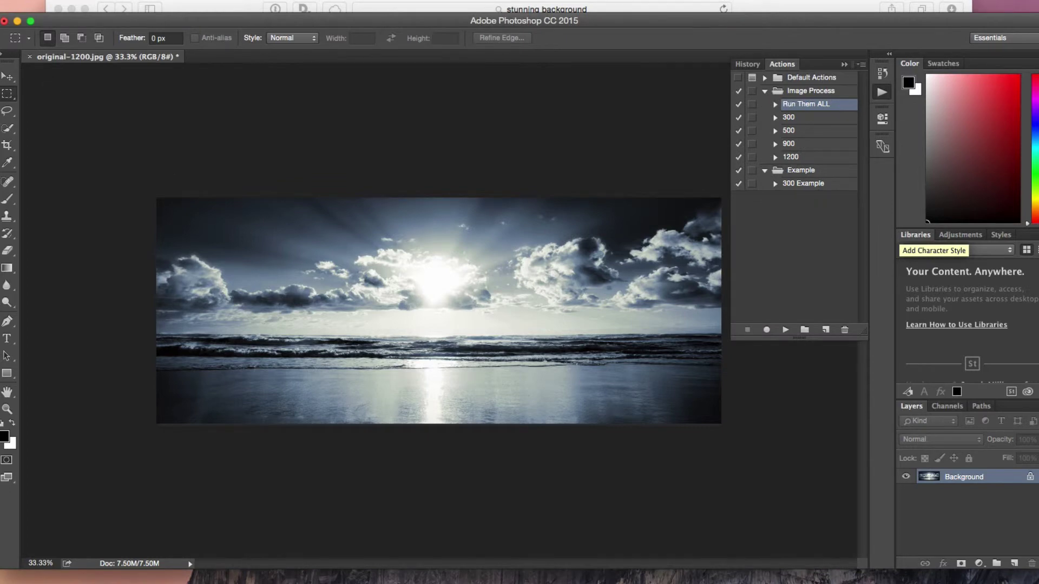
# Save an Image Process droplet to the Desktop for Run Them ALL, excluding subfolders
pyautogui.moveTo(1, 254)
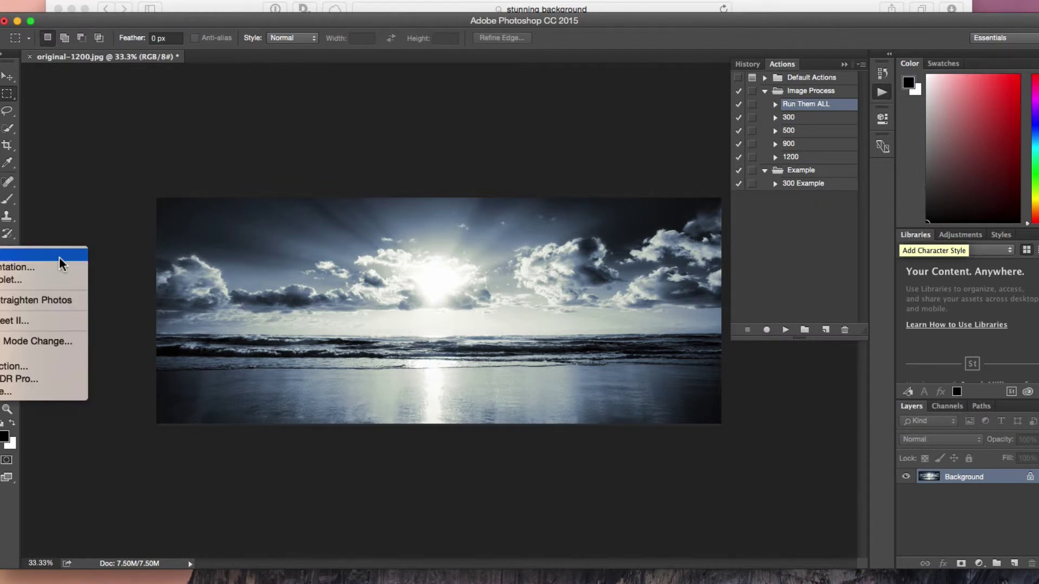
pyautogui.click(47, 279)
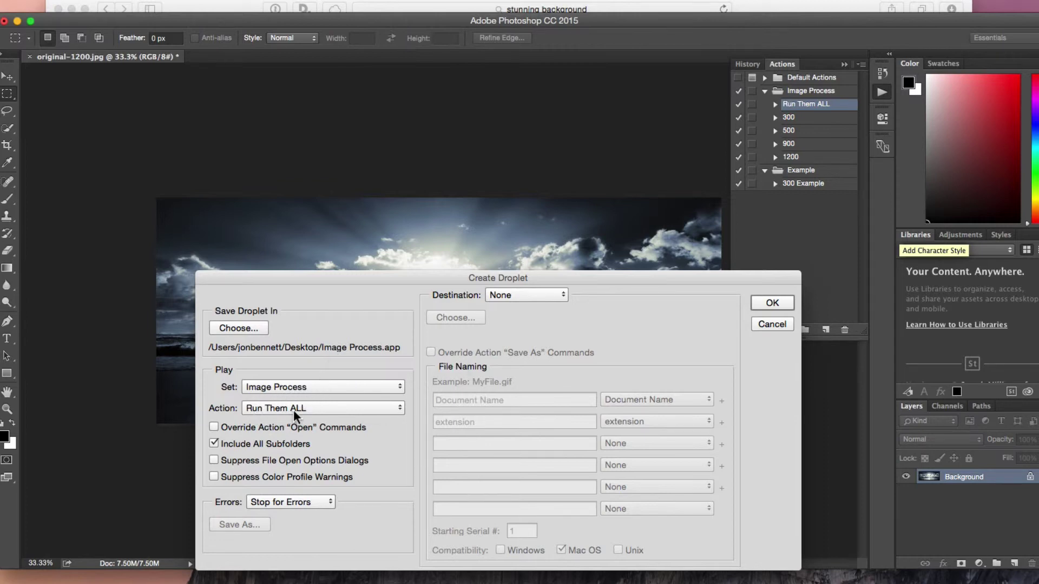
pyautogui.click(271, 439)
pyautogui.click(771, 303)
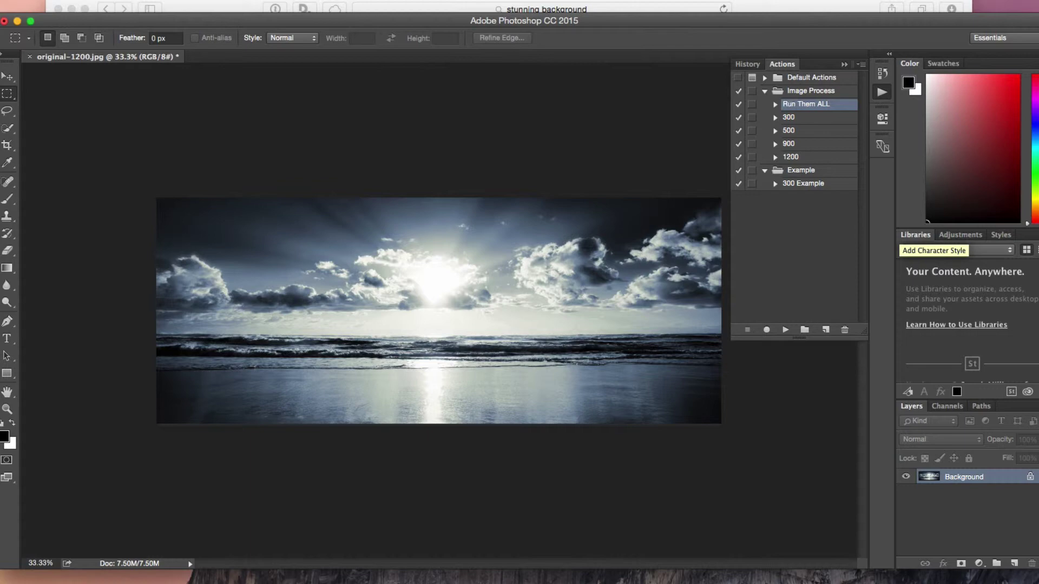
# Trash the eight resized original copies from Process Images
pyautogui.moveTo(858, 573); pyautogui.dragTo(1034, 186)
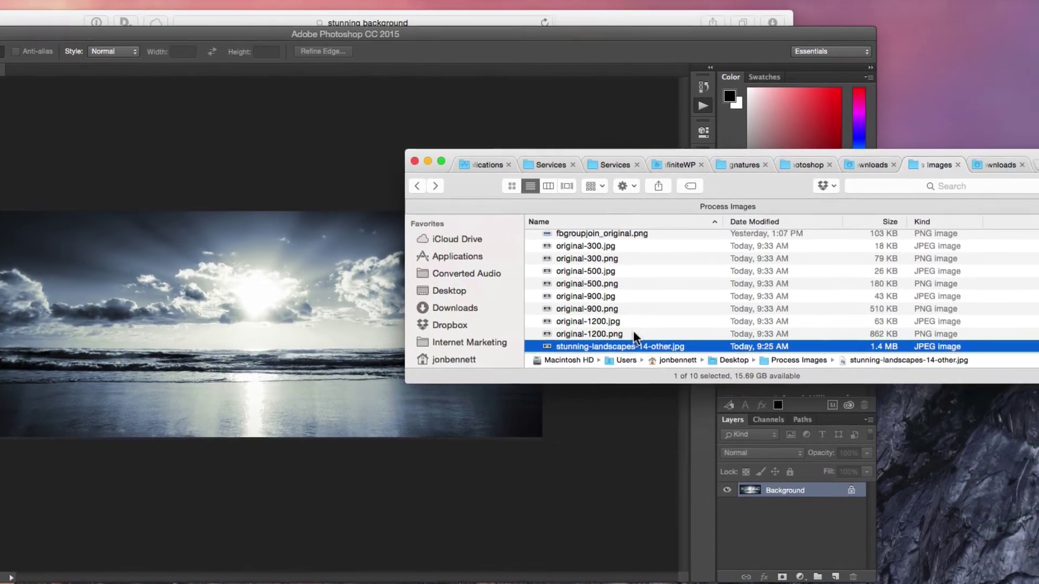
pyautogui.click(755, 362)
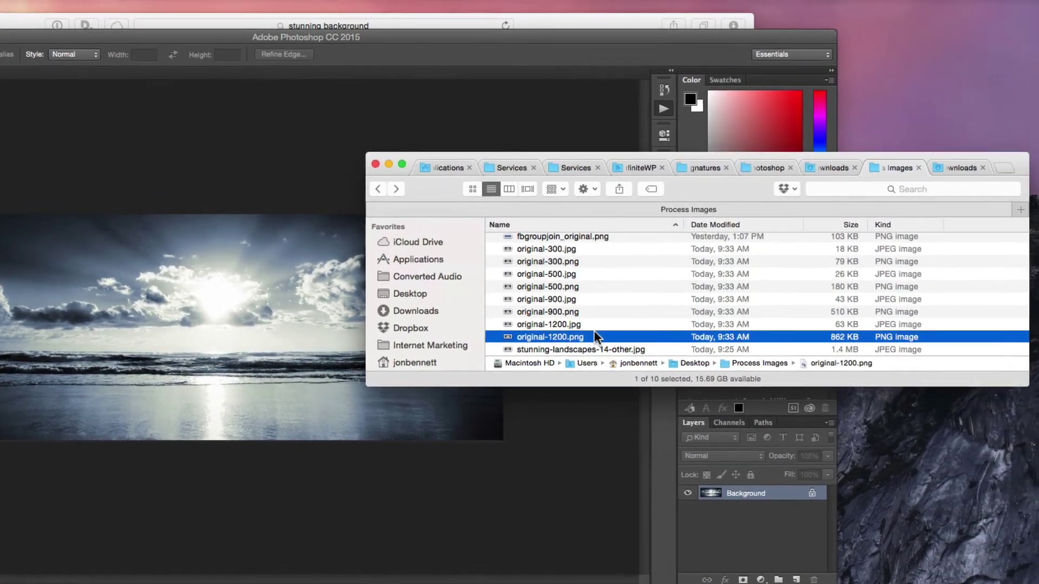
pyautogui.keyDown('shift'); pyautogui.click(591, 249); pyautogui.keyUp('shift')
pyautogui.press('super+BackSpace')
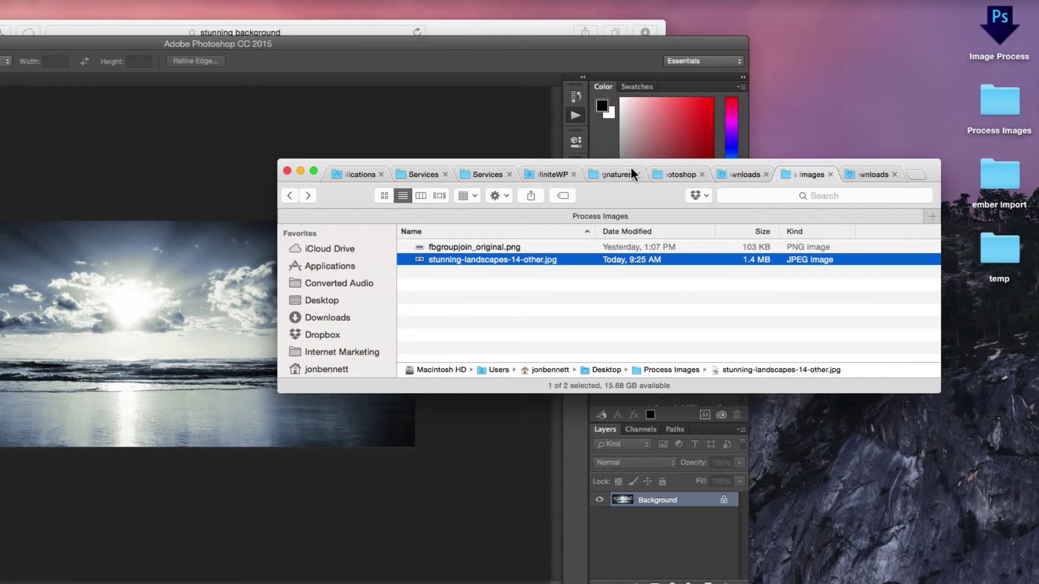
# Drop the landscape JPEG onto the Image Process droplet to test it
pyautogui.moveTo(647, 162); pyautogui.dragTo(679, 161)
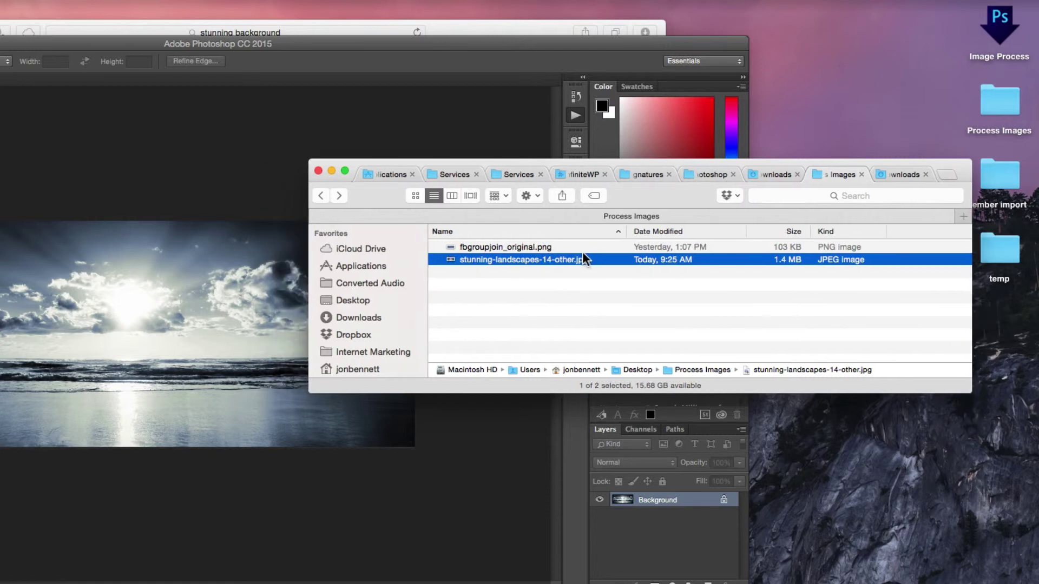
pyautogui.moveTo(612, 253); pyautogui.dragTo(999, 26)
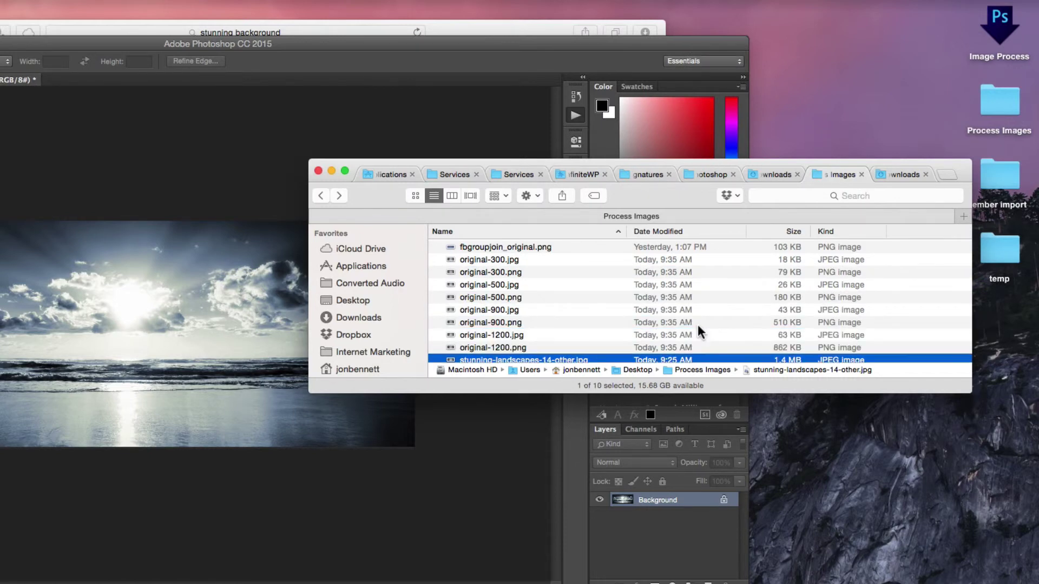
pyautogui.scroll(-2, 700, 331)
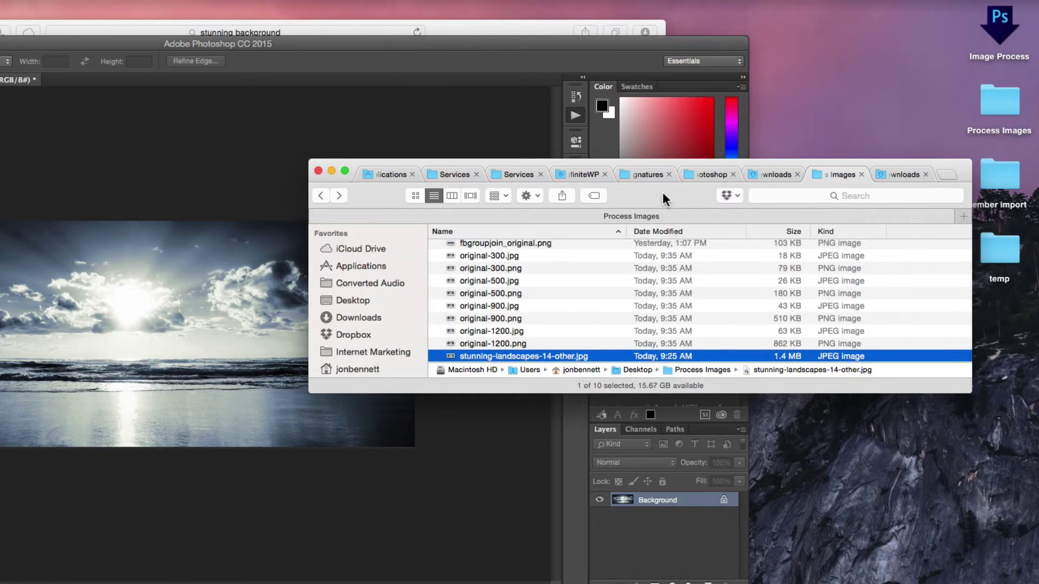
# Trash the eight regenerated copies again and move the Finder window aside
pyautogui.moveTo(665, 200); pyautogui.dragTo(651, 206)
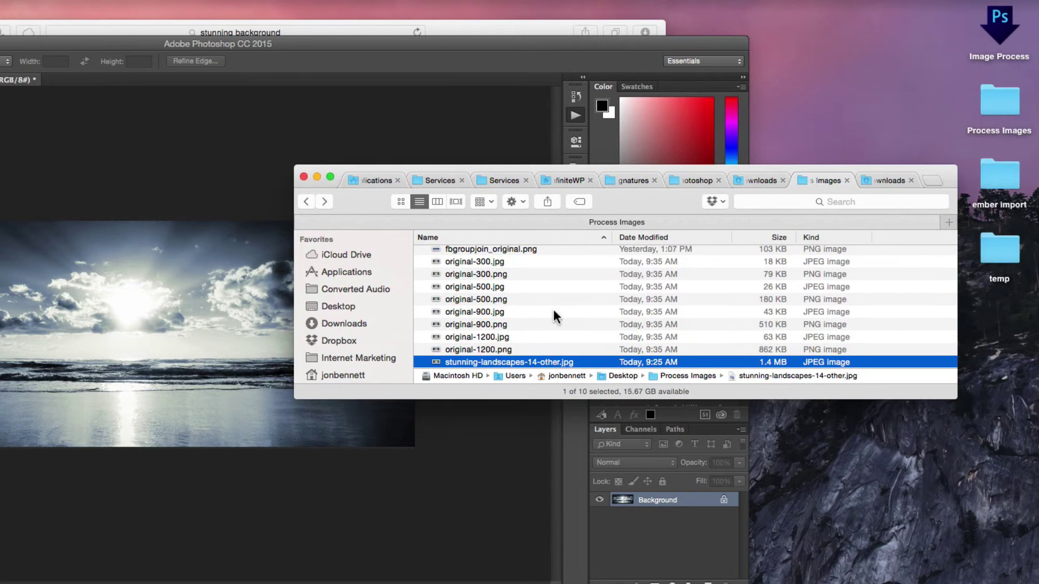
pyautogui.click(502, 351)
pyautogui.keyDown('shift'); pyautogui.click(506, 262); pyautogui.keyUp('shift')
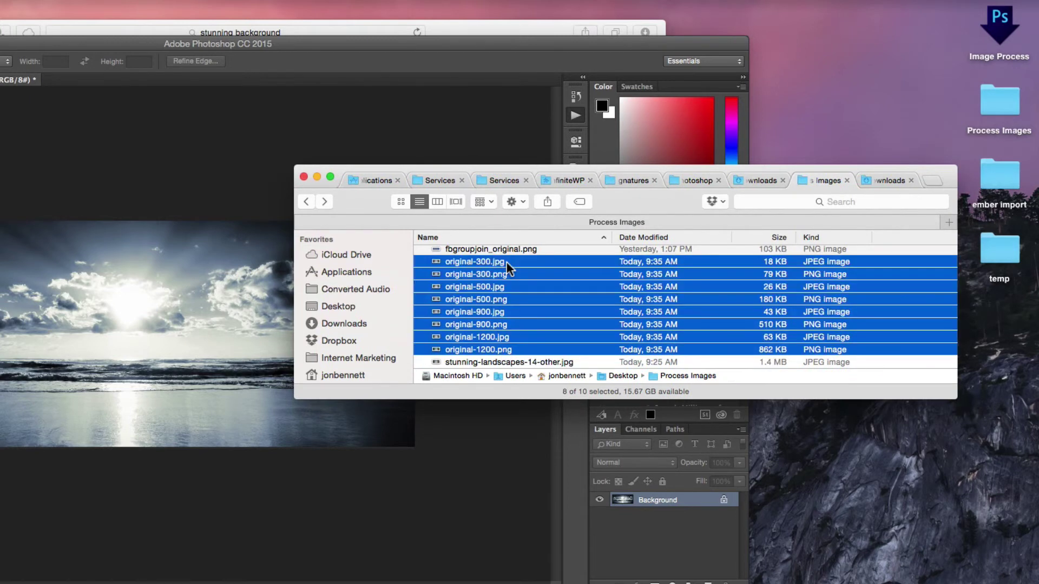
pyautogui.press('super+BackSpace')
pyautogui.rightClick(501, 270)
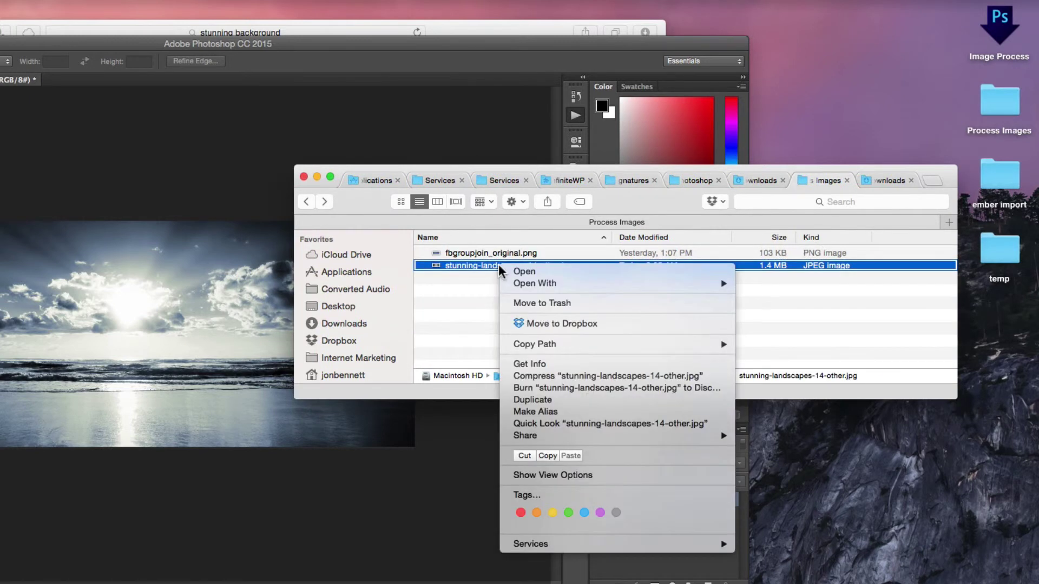
pyautogui.click(461, 312)
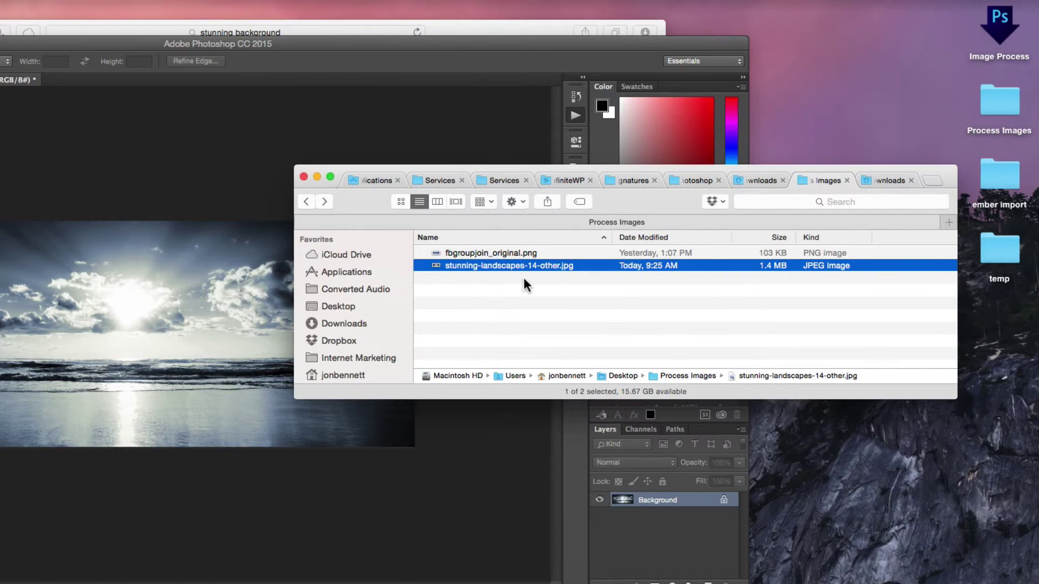
pyautogui.moveTo(377, 207); pyautogui.dragTo(239, 565)
# Launch Automator and start a new service that receives image files
pyautogui.hotkey('alt', 'space')
pyautogui.write('au')
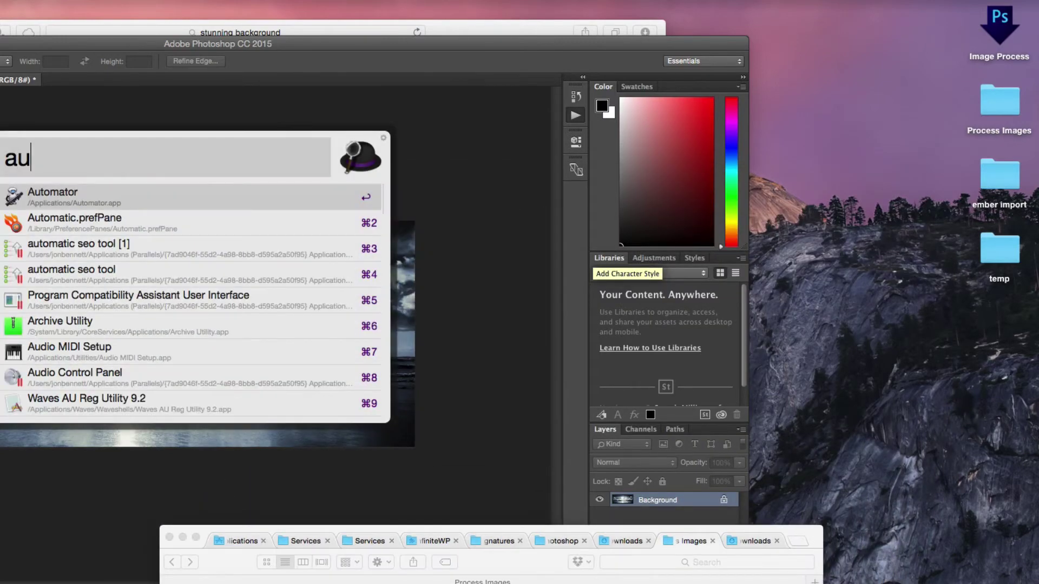
pyautogui.press('Return')
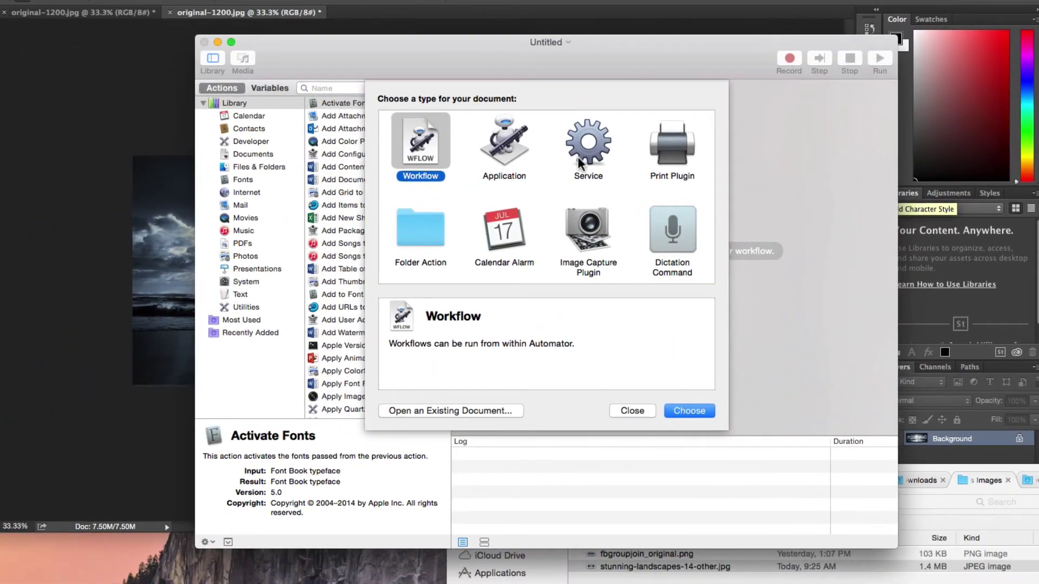
pyautogui.click(586, 157)
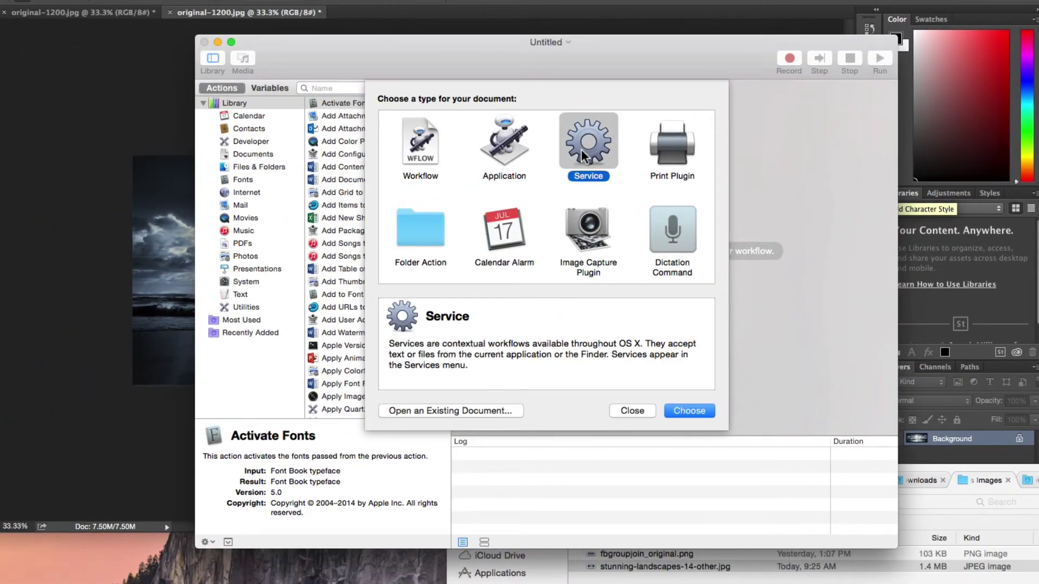
pyautogui.click(689, 411)
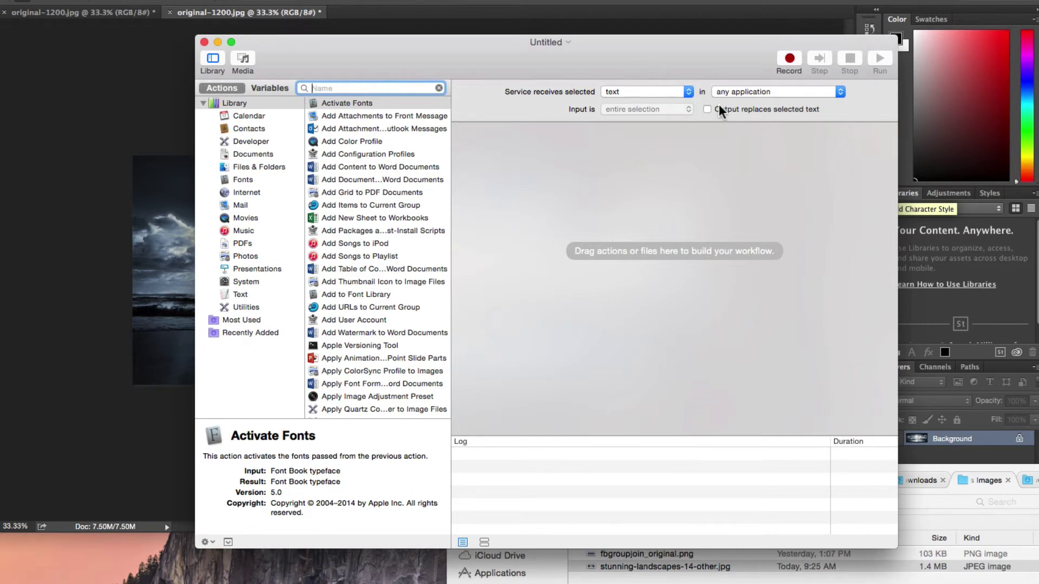
pyautogui.click(671, 90)
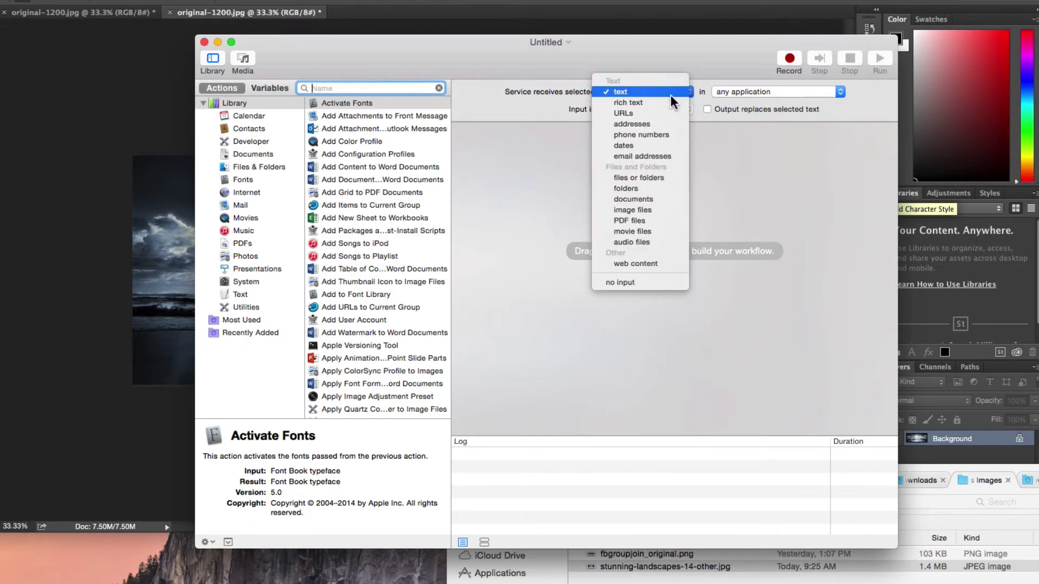
pyautogui.click(645, 209)
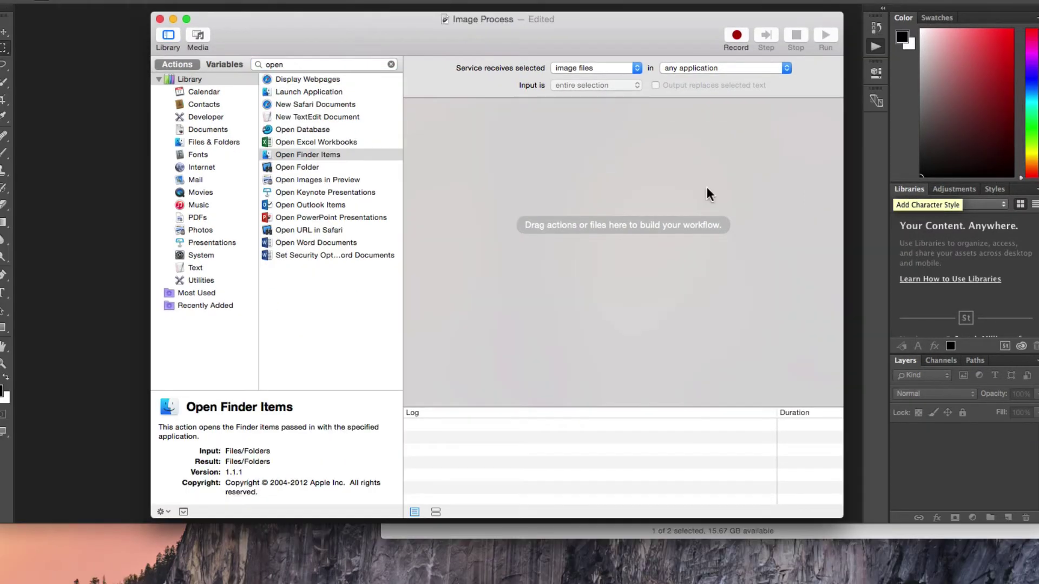
# Add the Open Finder Items action to the service workflow
pyautogui.click(339, 140)
pyautogui.click(280, 66)
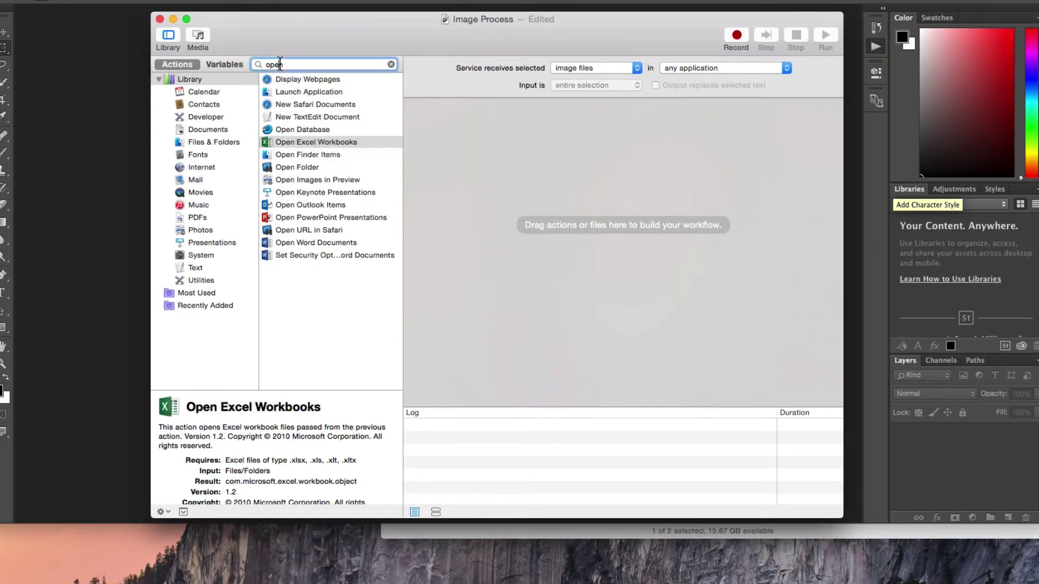
pyautogui.click(307, 156)
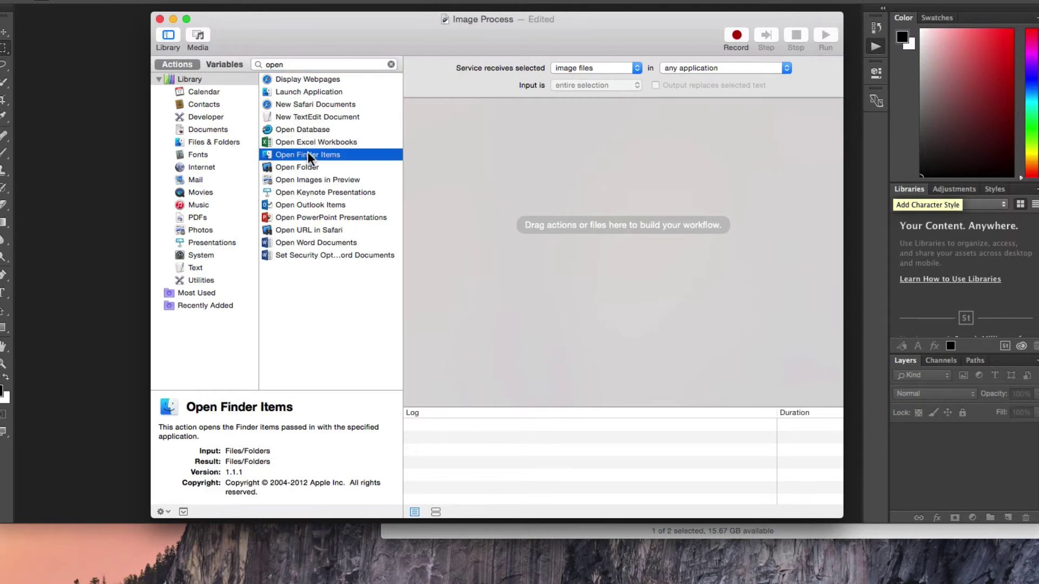
pyautogui.doubleClick(307, 154)
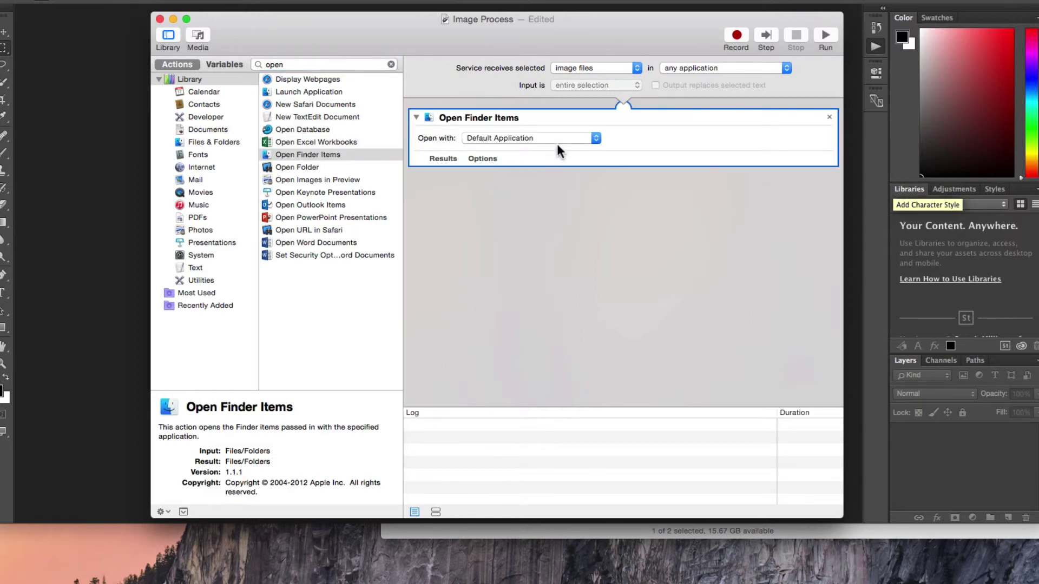
# Set Open Finder Items to open with the Image Process.app droplet on the Desktop
pyautogui.moveTo(407, 40); pyautogui.dragTo(377, 5)
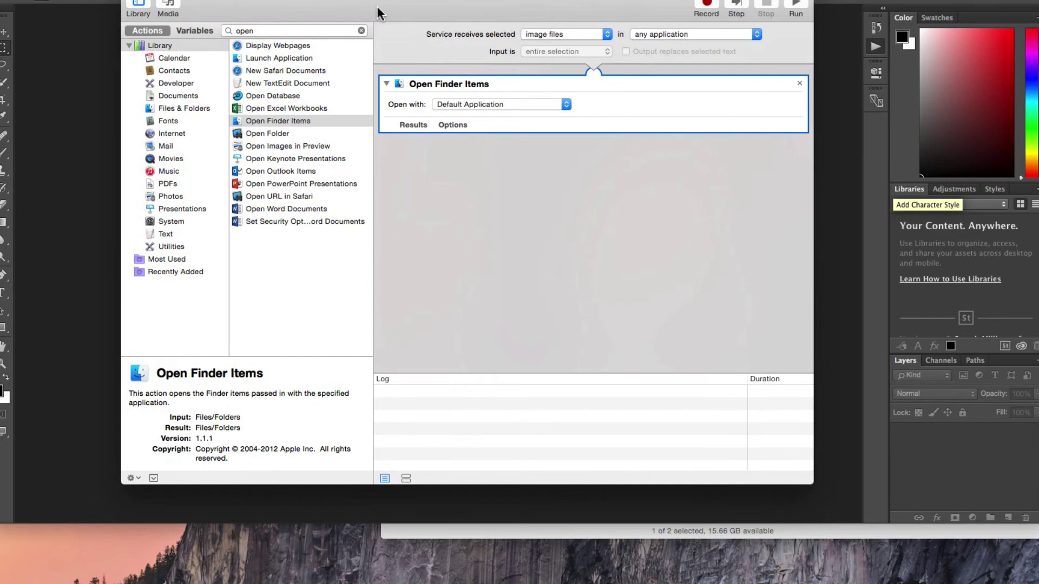
pyautogui.click(549, 107)
pyautogui.scroll(-15, 530, 282)
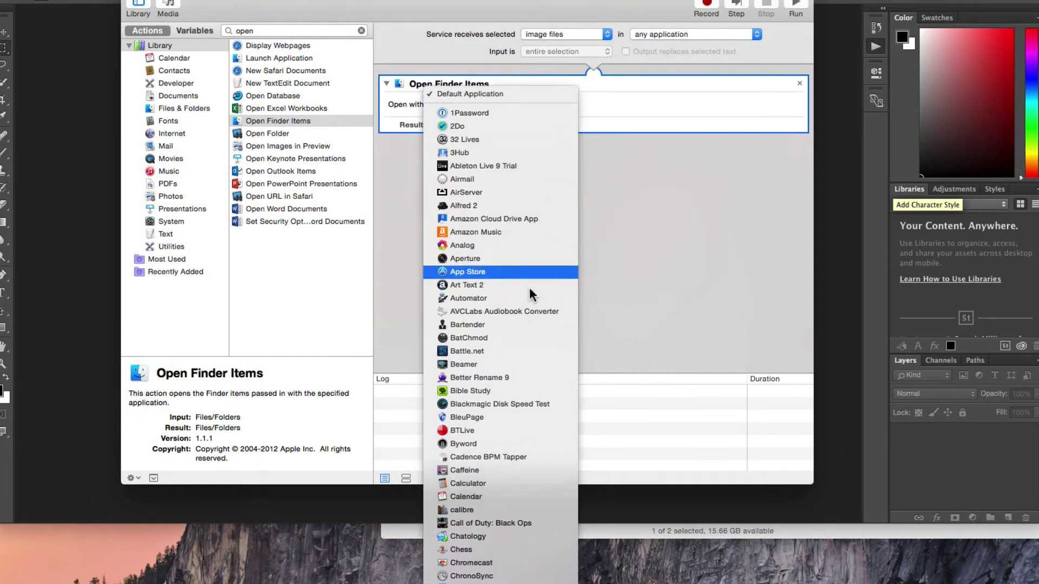
pyautogui.click(530, 290)
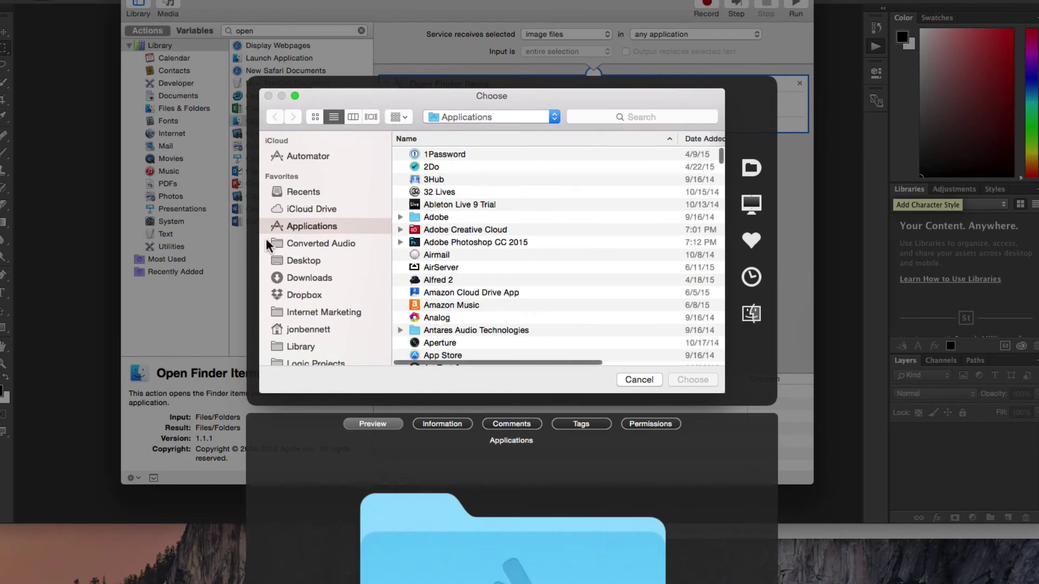
pyautogui.click(313, 259)
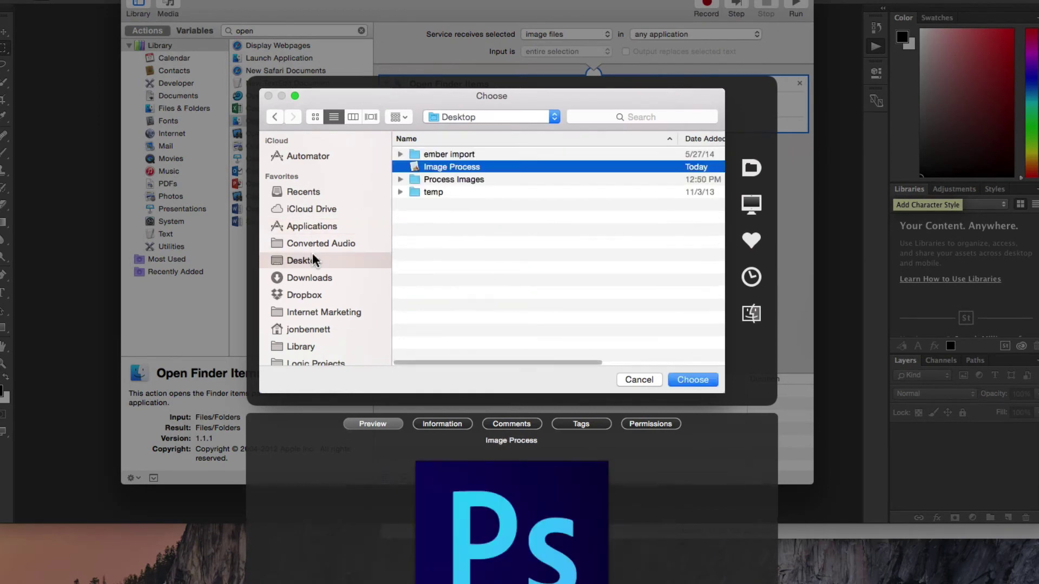
pyautogui.click(696, 381)
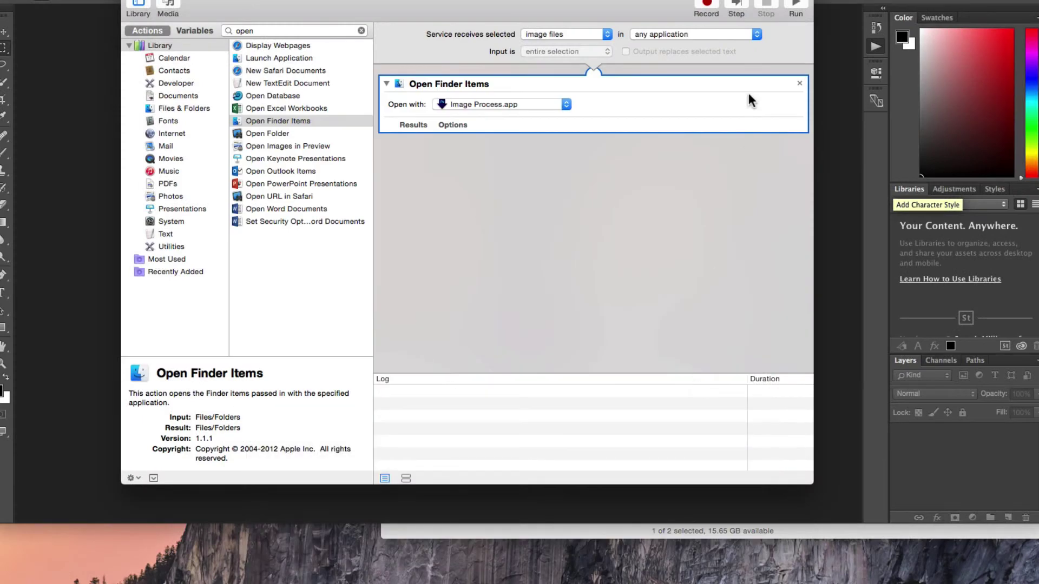
pyautogui.click(623, 253)
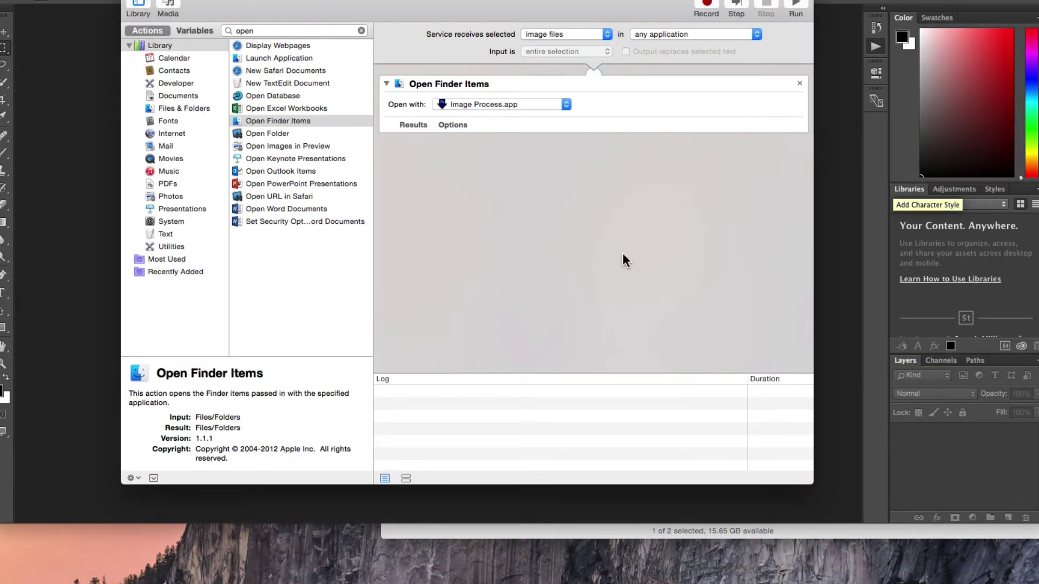
# Minimize Automator and run Services > Image Process on stunning-landscapes-14-other.jpg
pyautogui.click(143, 1)
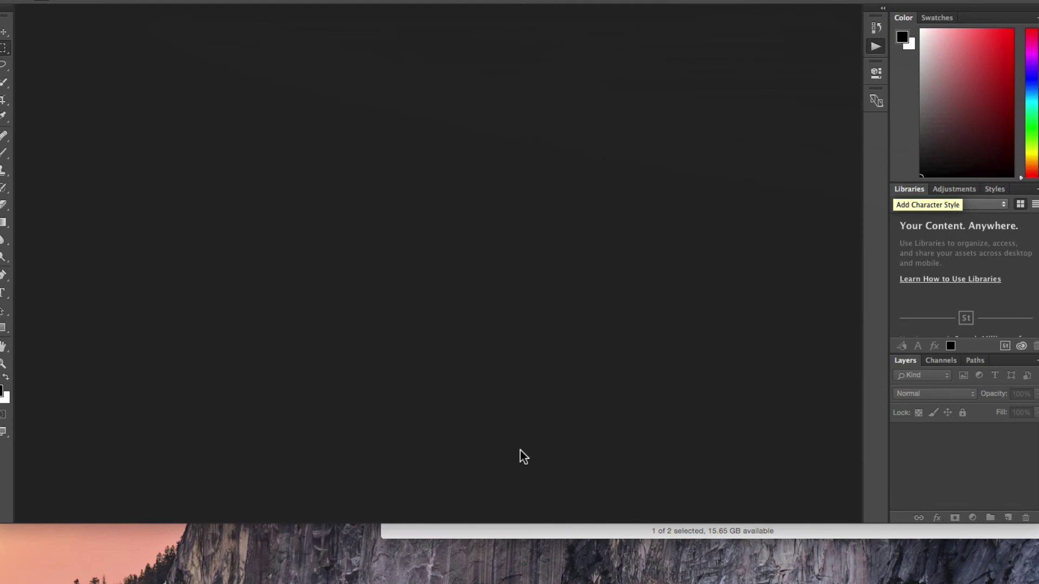
pyautogui.click(579, 531)
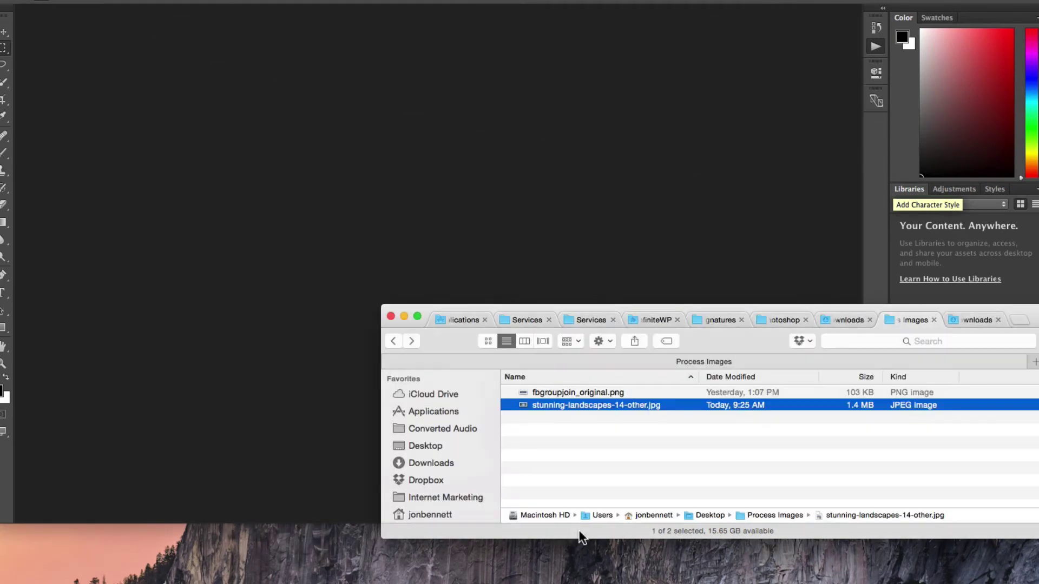
pyautogui.moveTo(498, 308); pyautogui.dragTo(229, 114)
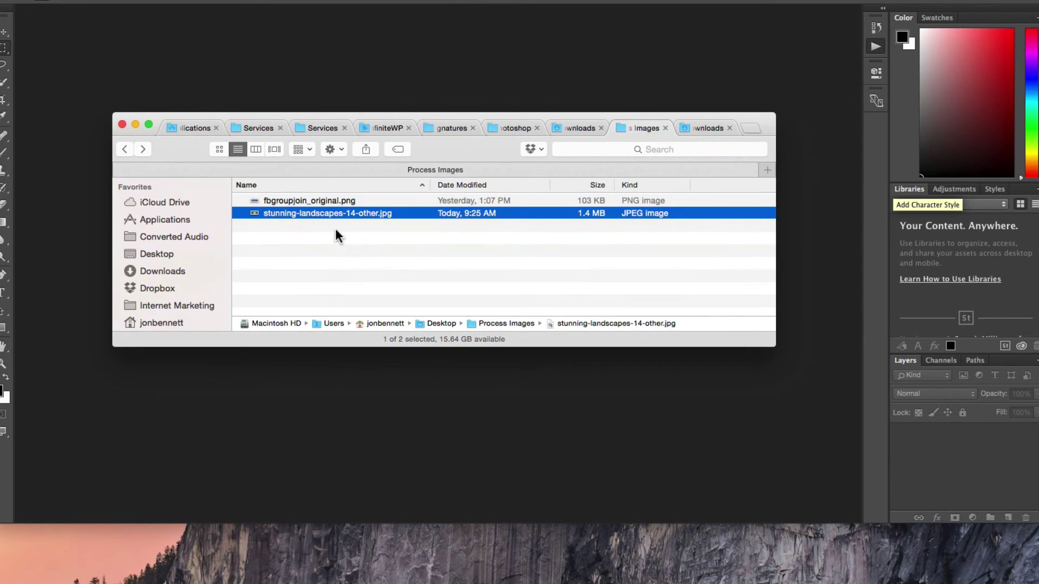
pyautogui.rightClick(311, 213)
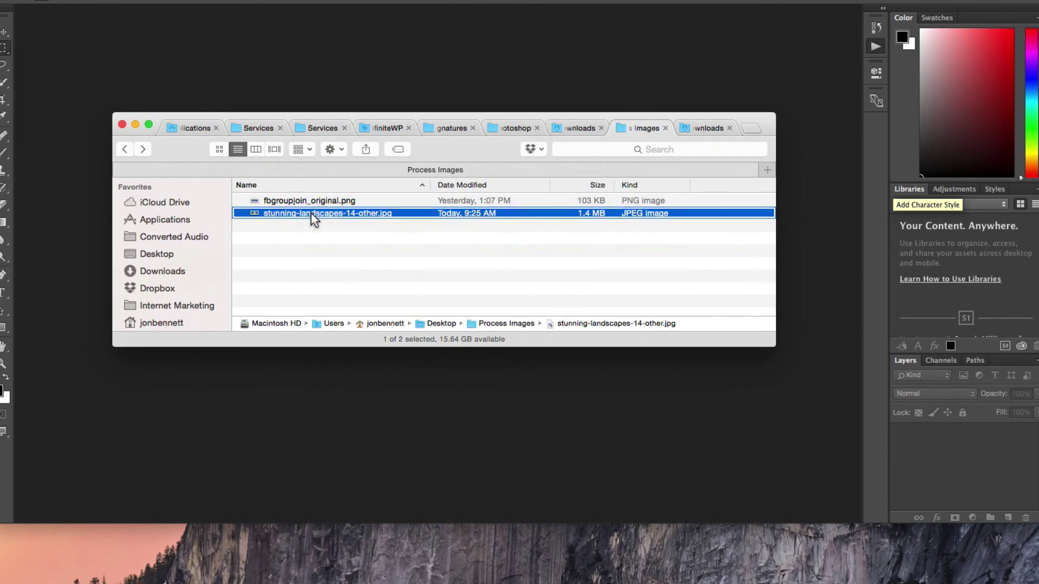
pyautogui.moveTo(462, 487)
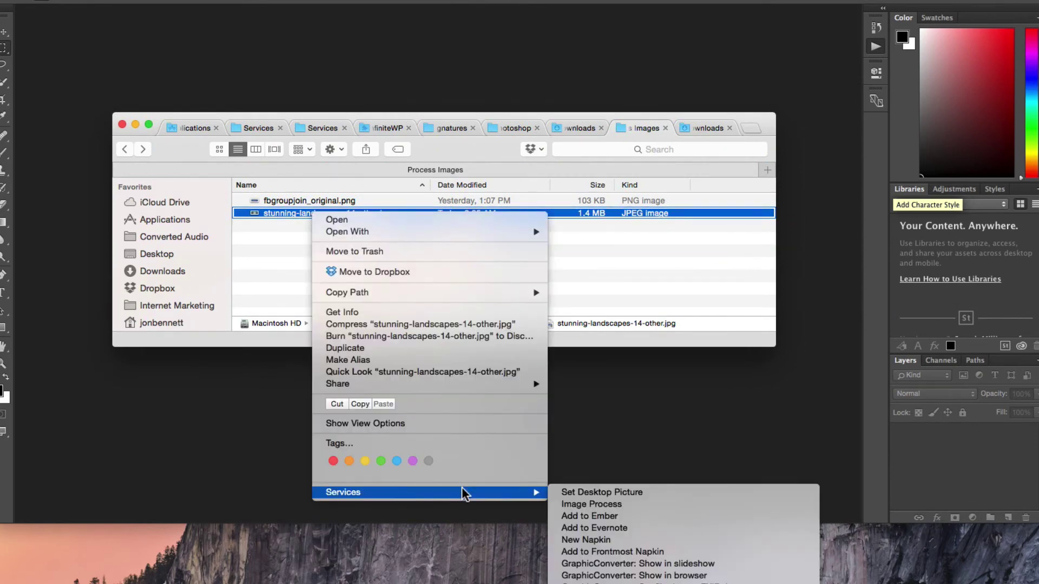
pyautogui.click(602, 502)
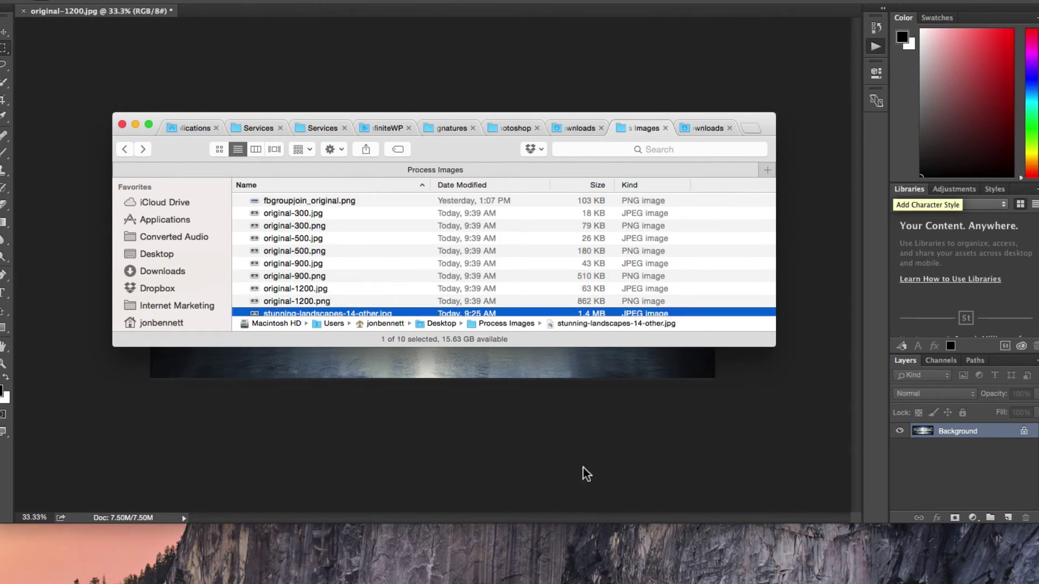
# Widen the Finder window and inspect the original-300 through original-1200 JPEG and PNG copies
pyautogui.scroll(-1, 395, 240)
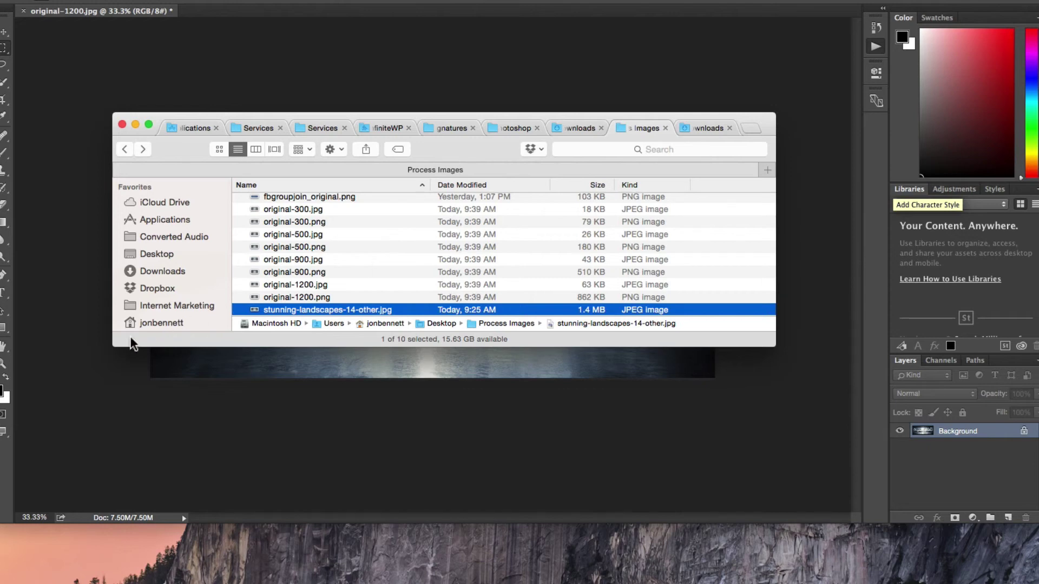
pyautogui.moveTo(113, 345); pyautogui.dragTo(22, 382)
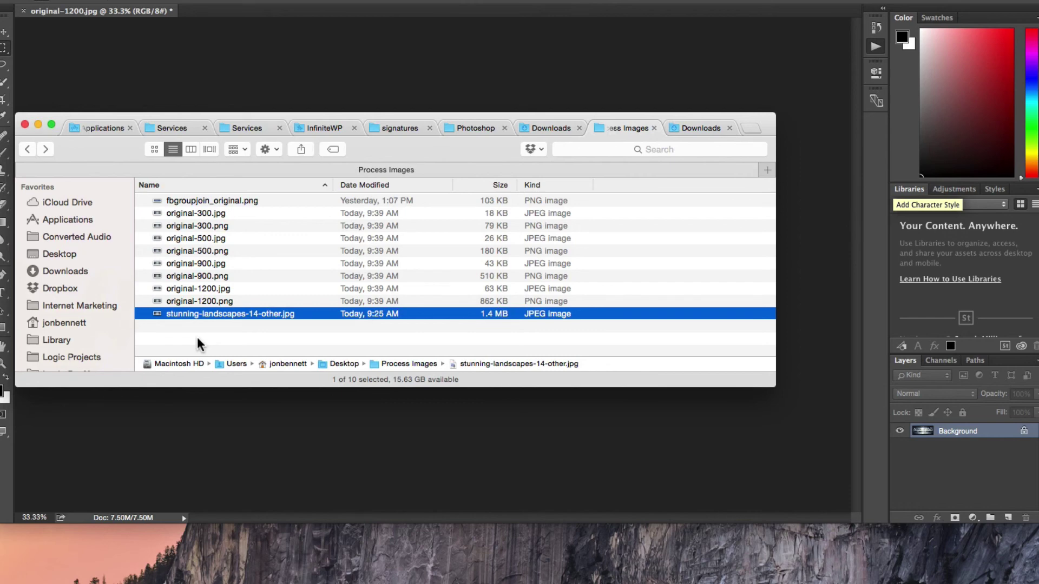
pyautogui.click(253, 303)
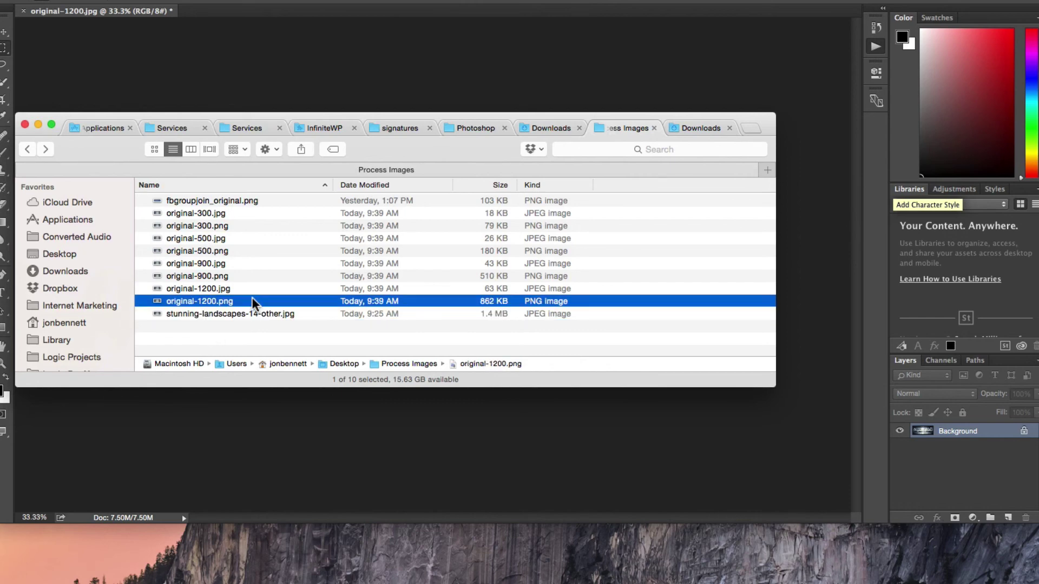
pyautogui.click(260, 225)
pyautogui.click(259, 213)
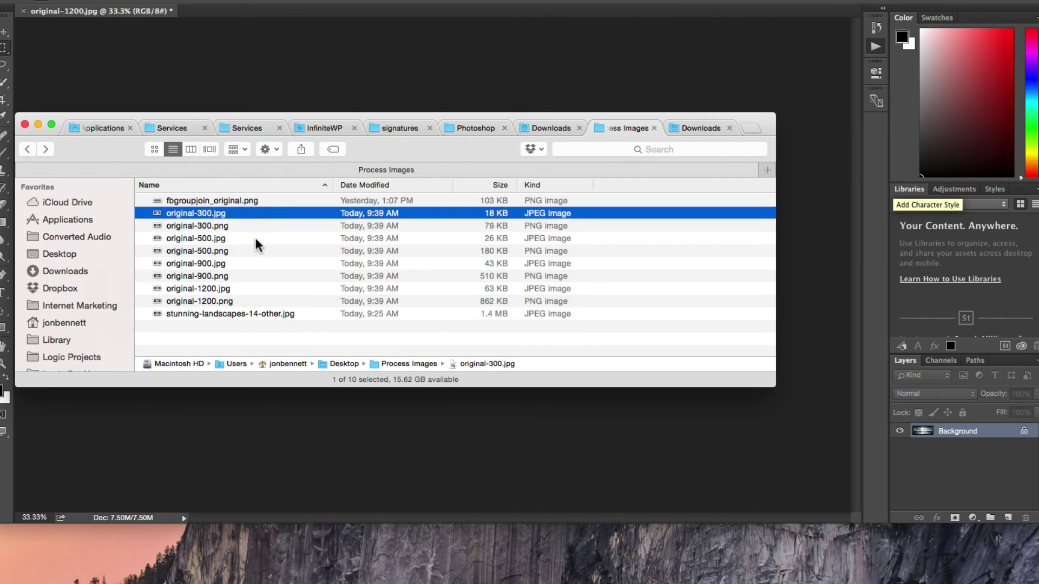
pyautogui.click(250, 266)
pyautogui.click(249, 289)
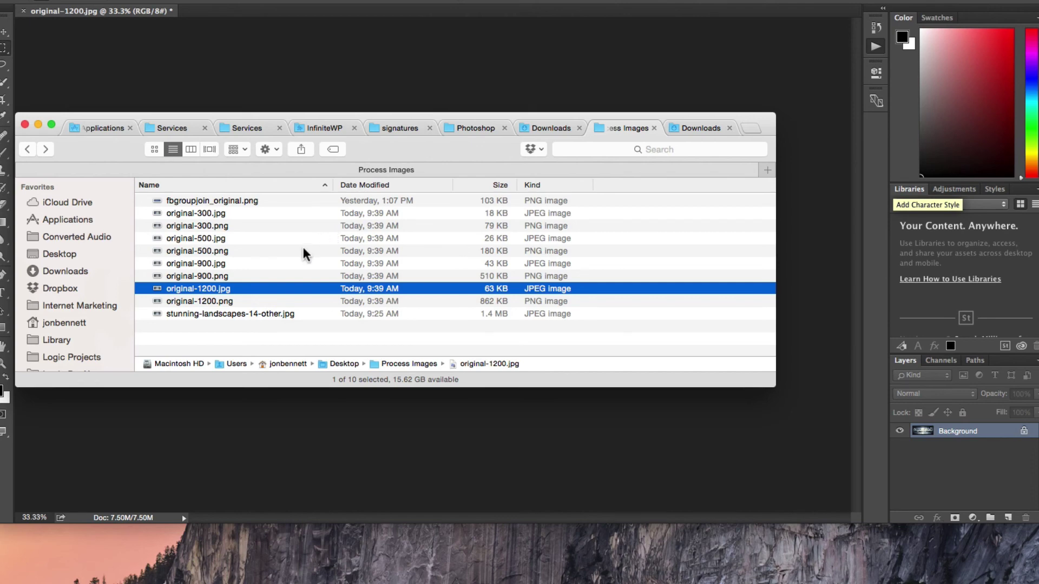
pyautogui.click(219, 302)
pyautogui.click(225, 268)
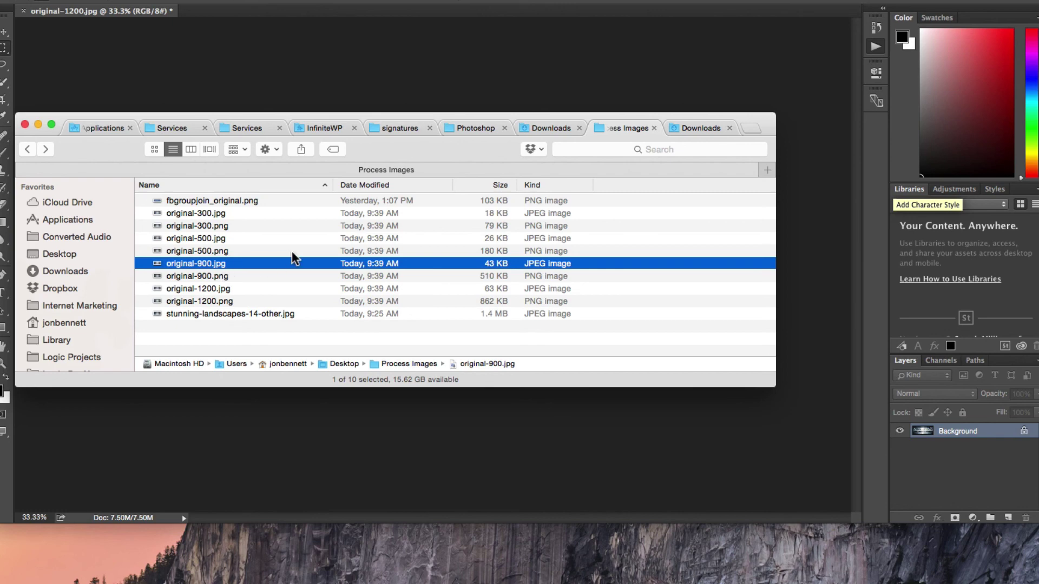